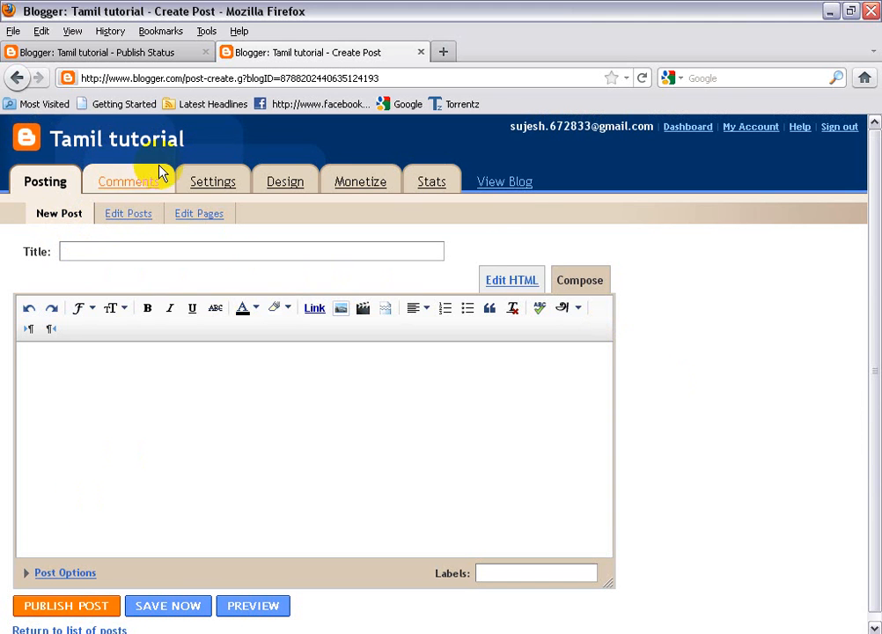
# - Open the blog in a separate tab and examine the text formatting of the "Fixing Error 2738" post
pyautogui.rightClick(498, 189)
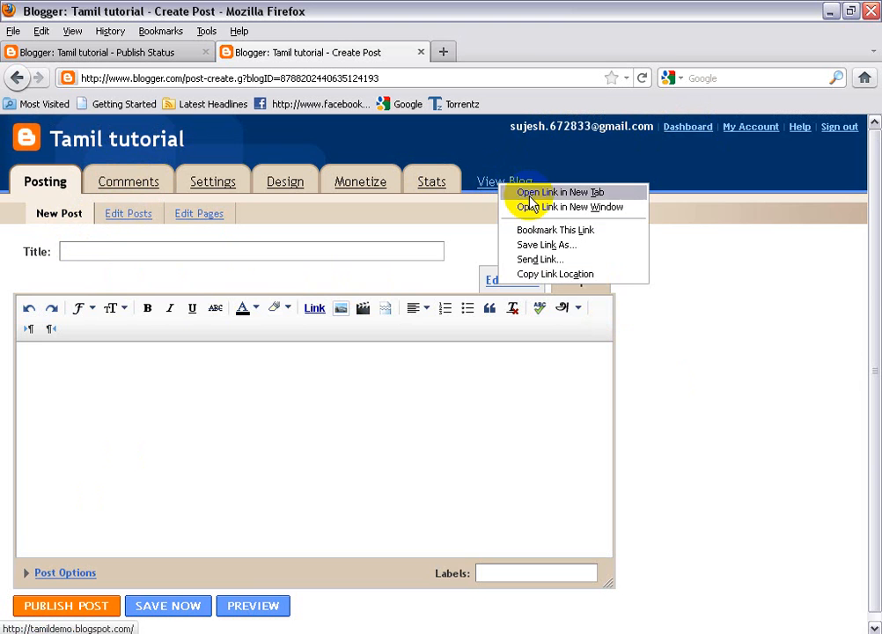
pyautogui.click(527, 192)
pyautogui.click(482, 54)
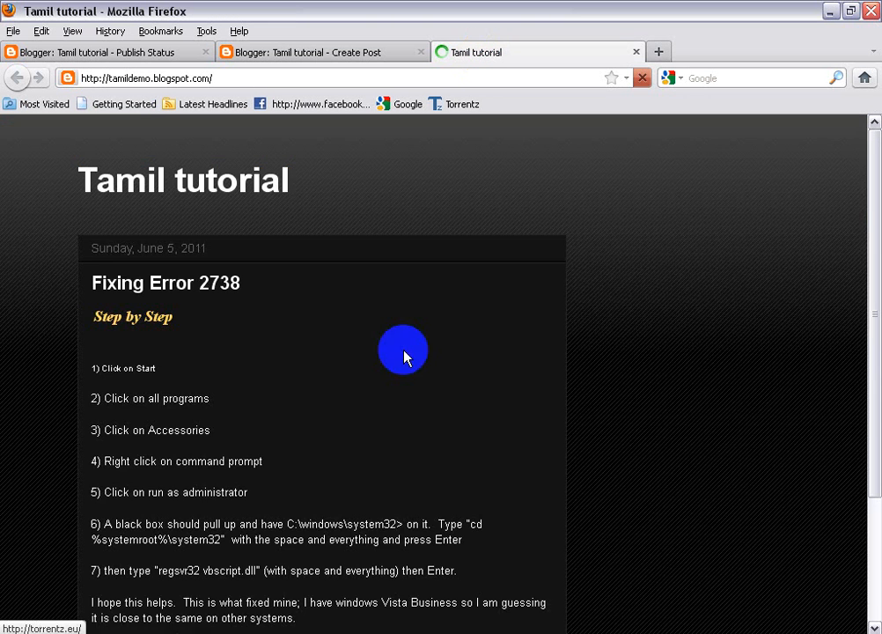
pyautogui.scroll(-5, 352, 387)
pyautogui.scroll(4, 177, 317)
pyautogui.moveTo(94, 296); pyautogui.dragTo(298, 553)
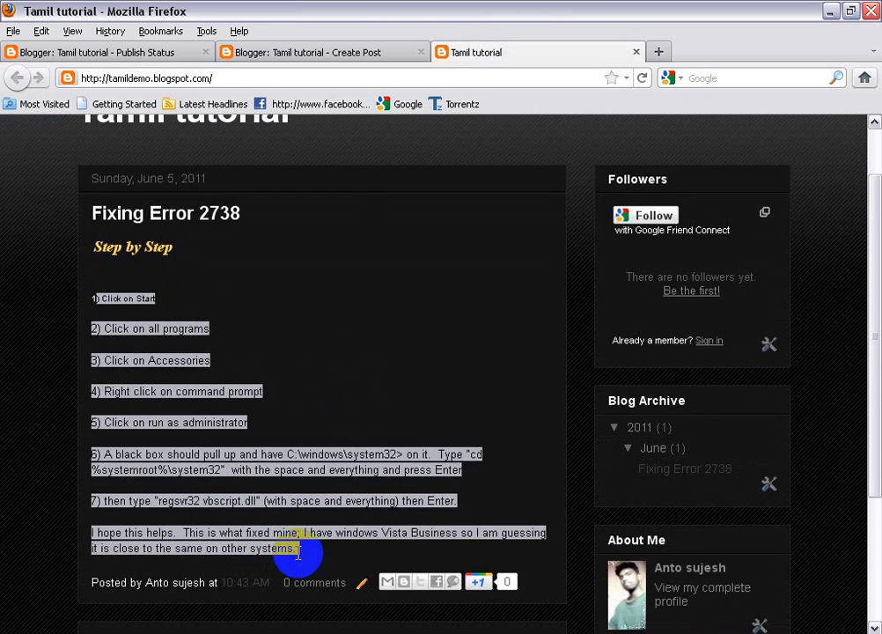
pyautogui.click(152, 300)
pyautogui.moveTo(157, 302); pyautogui.dragTo(89, 298)
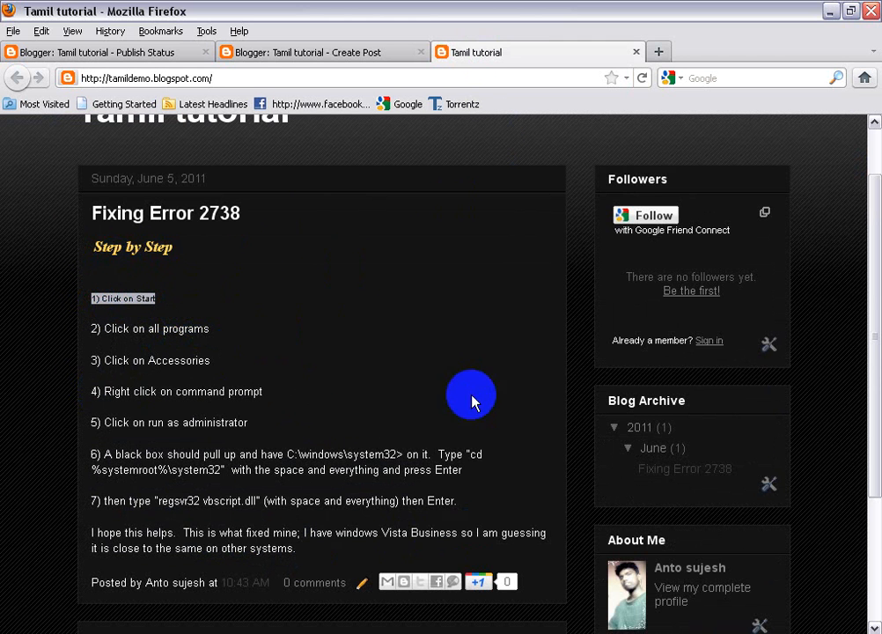
pyautogui.click(381, 455)
pyautogui.scroll(2, 405, 467)
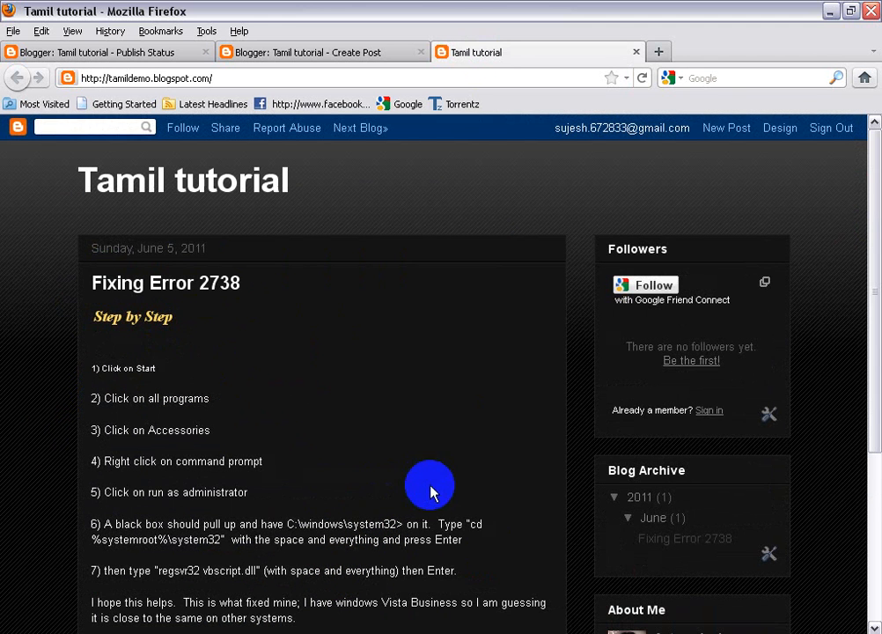
# - Leave the blank new post and open the "Fixing Error 2738" post for editing from the list of posts
pyautogui.click(714, 129)
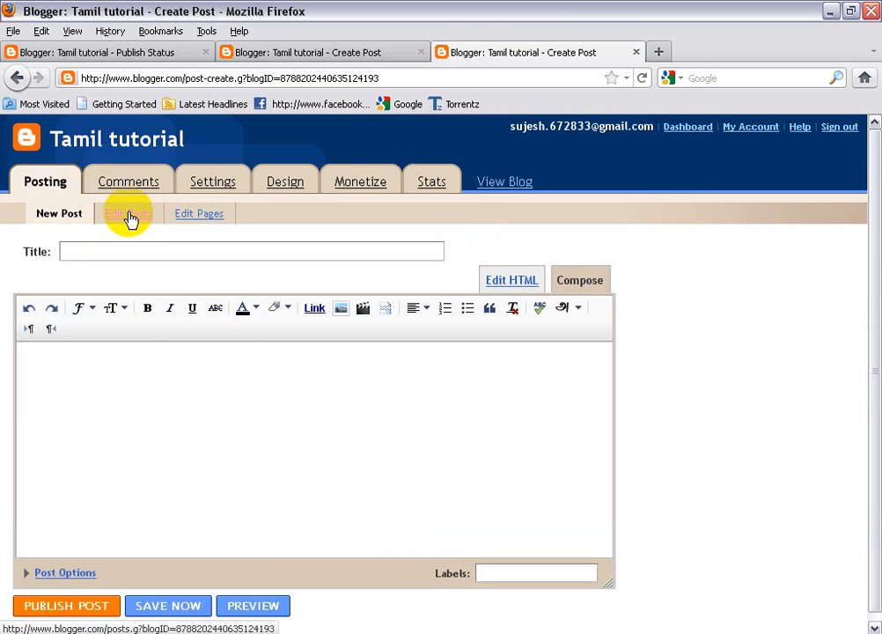
pyautogui.click(129, 214)
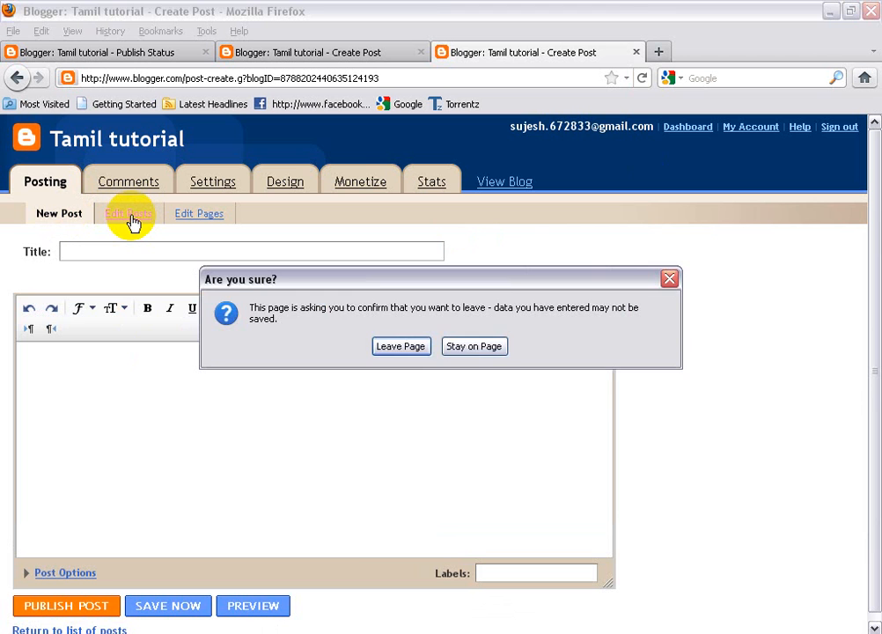
pyautogui.click(398, 347)
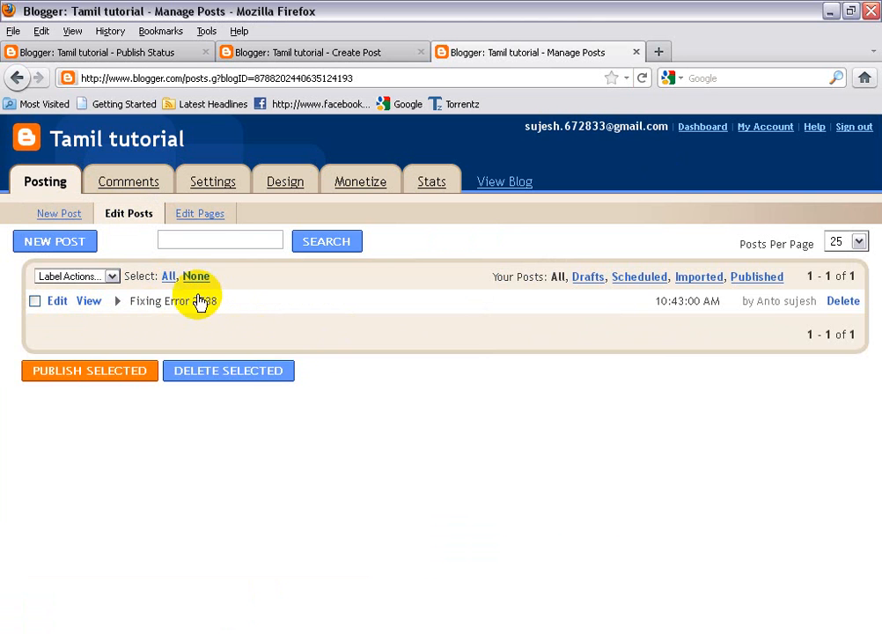
pyautogui.click(58, 303)
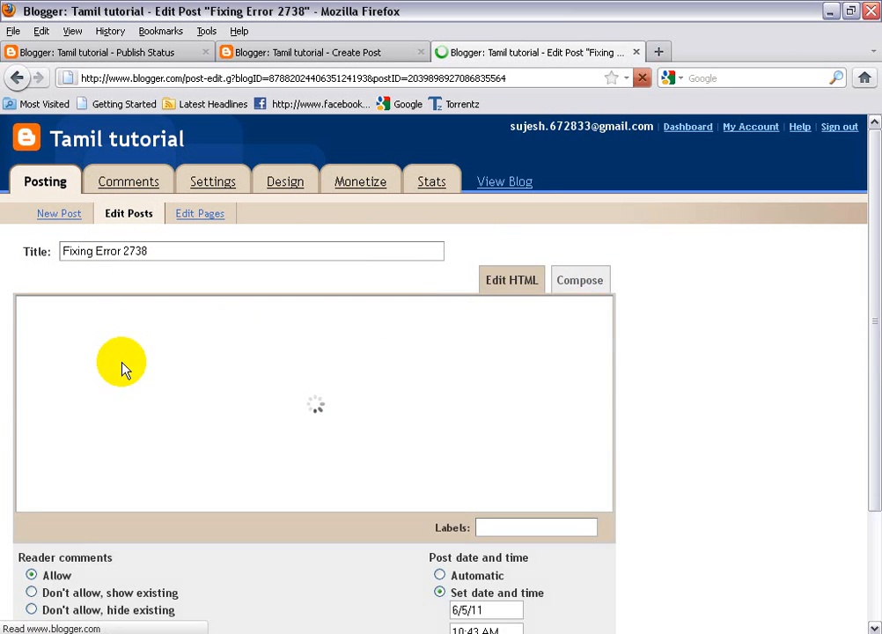
pyautogui.scroll(-2, 343, 477)
pyautogui.scroll(2, 132, 440)
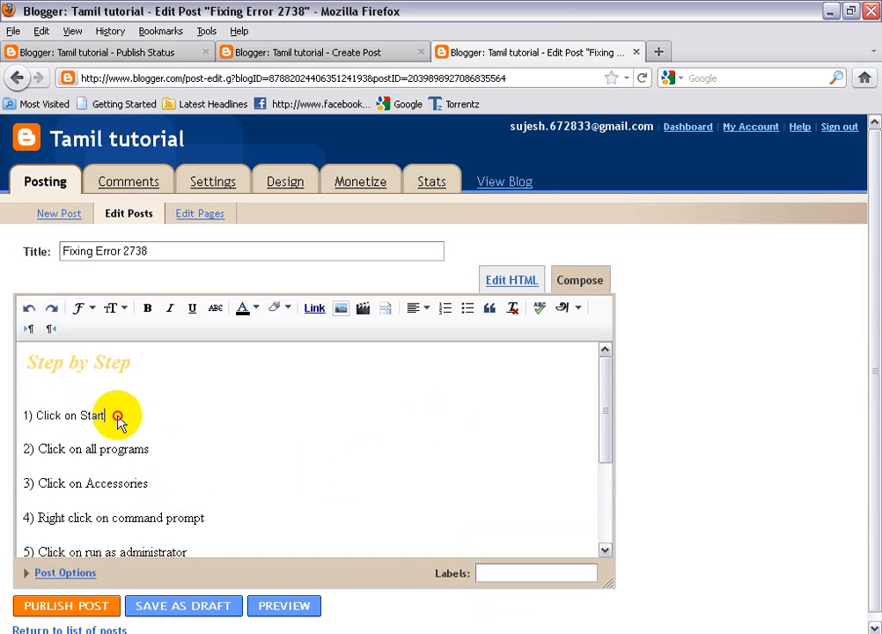
# - Try a larger font size on the "1) Click on Start" line and set it back to the smaller size
pyautogui.moveTo(119, 421); pyautogui.dragTo(22, 415)
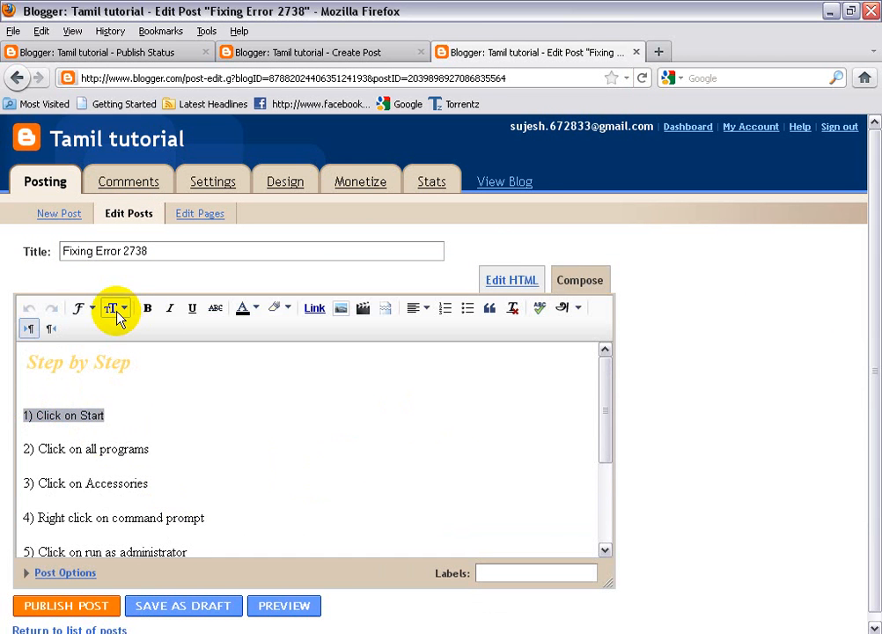
pyautogui.click(115, 312)
pyautogui.click(131, 369)
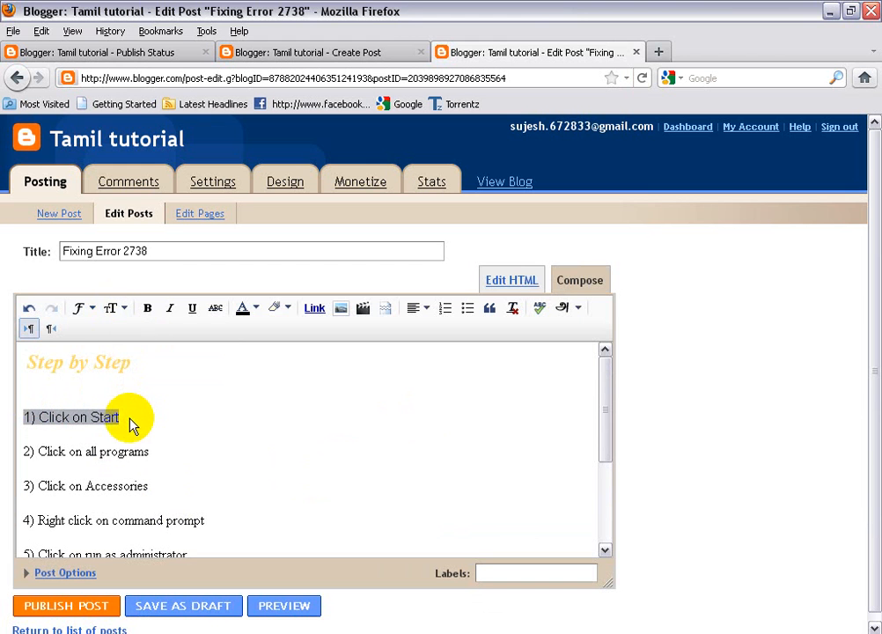
pyautogui.click(120, 310)
pyautogui.click(132, 353)
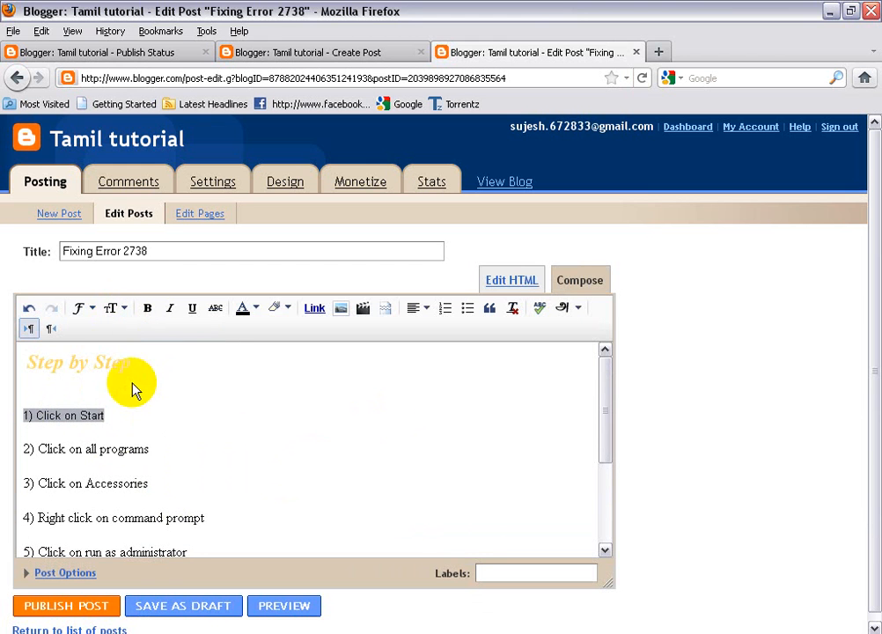
pyautogui.click(124, 449)
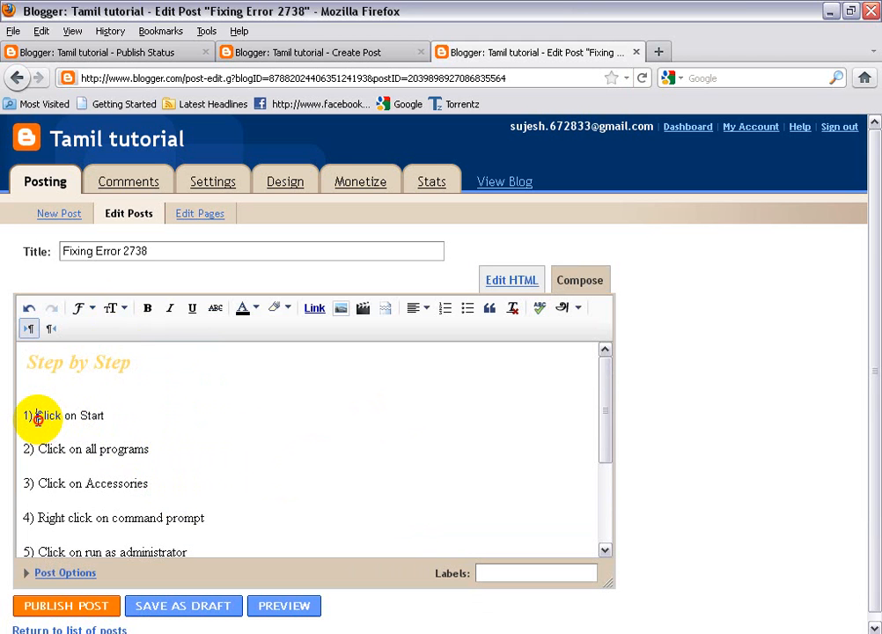
# - Apply a grey background highlight to the "Step by Step" heading
pyautogui.scroll(-3, 97, 489)
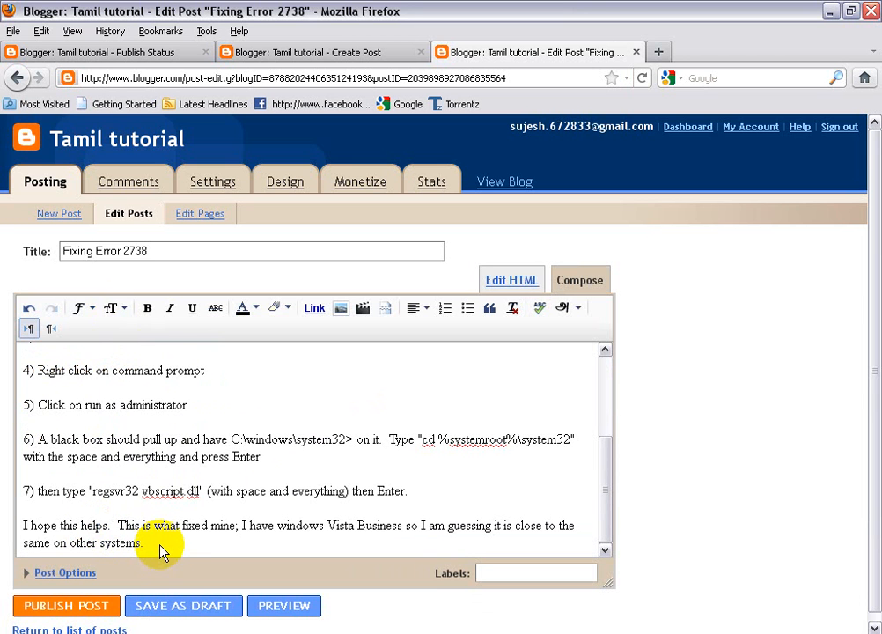
pyautogui.scroll(3, 159, 546)
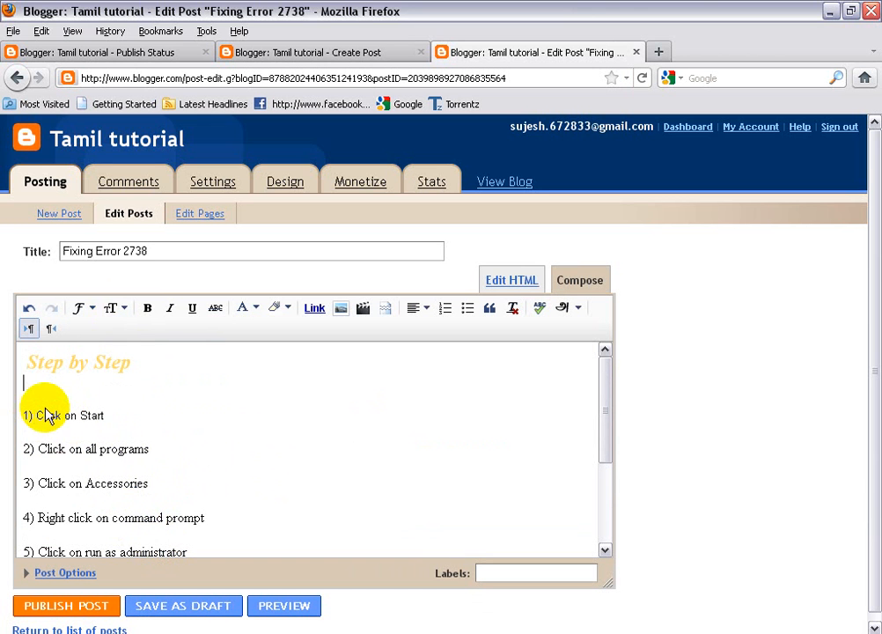
pyautogui.moveTo(142, 368); pyautogui.dragTo(7, 362)
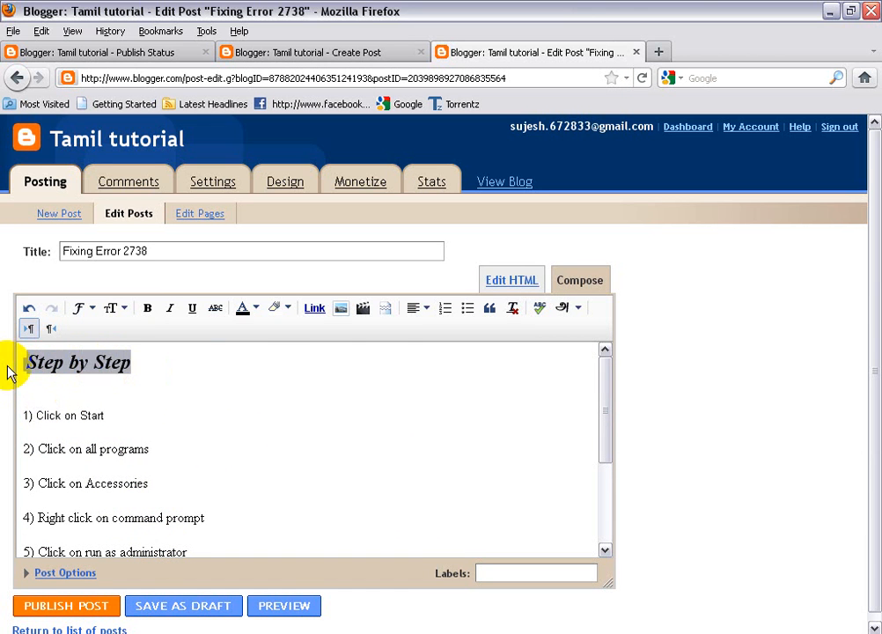
pyautogui.click(281, 309)
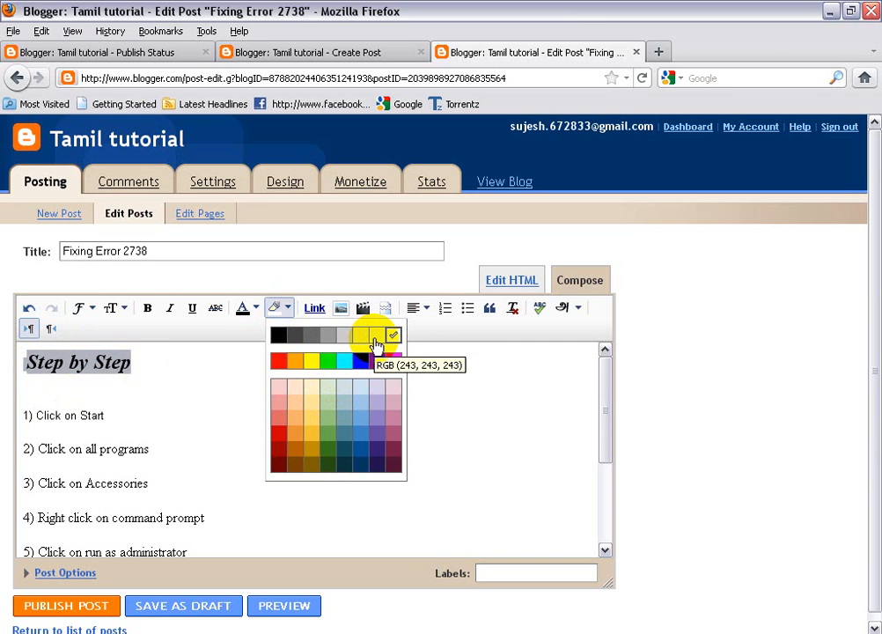
pyautogui.click(330, 338)
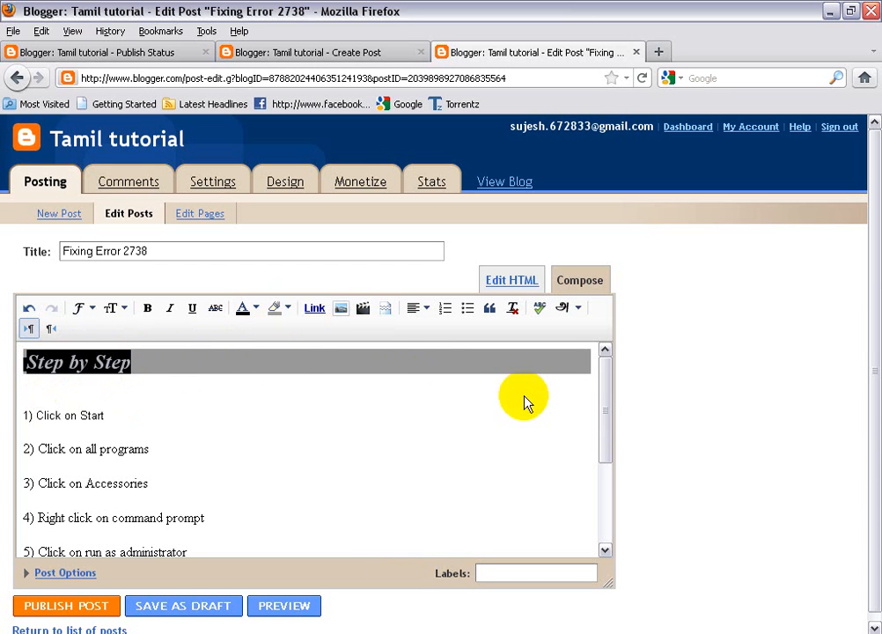
pyautogui.click(129, 405)
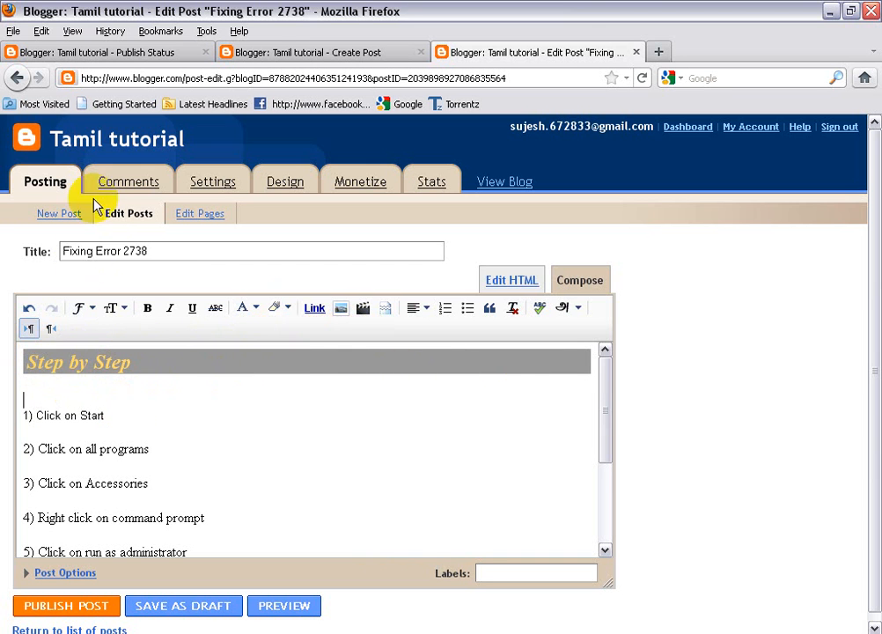
# - Publish the edited post and view it on the blog to check the heading highlight and the "1) Click on Start" line
pyautogui.scroll(-1, 9, 546)
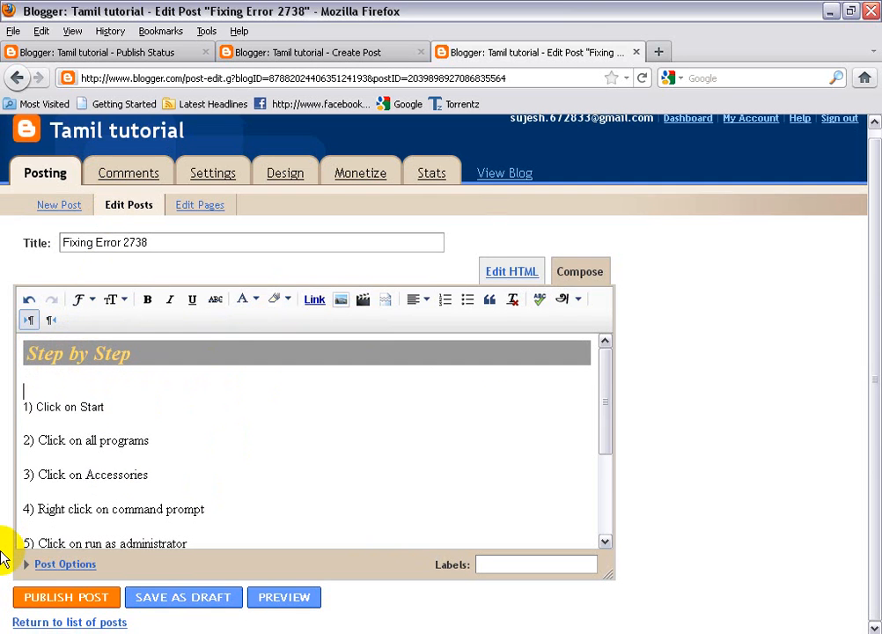
pyautogui.click(67, 607)
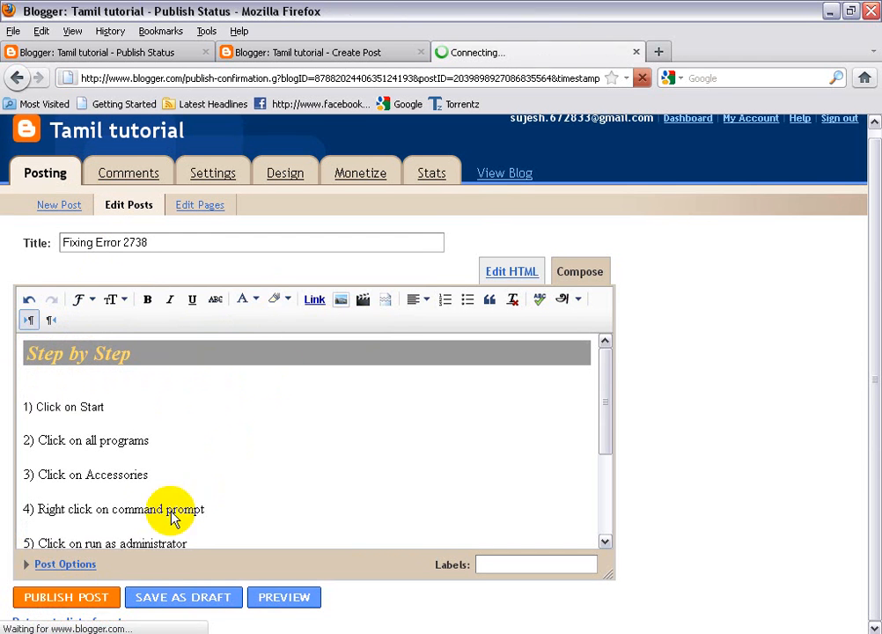
pyautogui.click(93, 319)
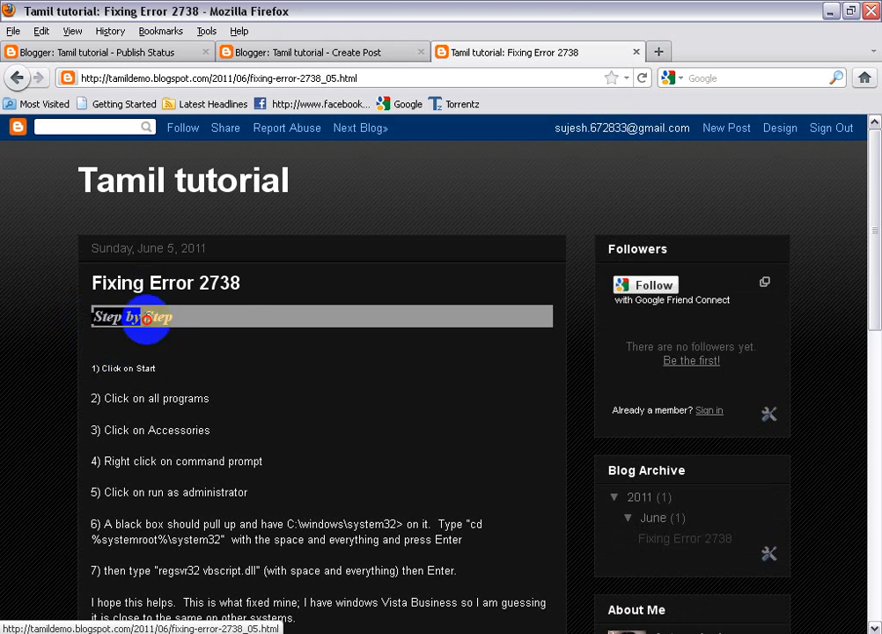
pyautogui.moveTo(153, 368); pyautogui.dragTo(91, 368)
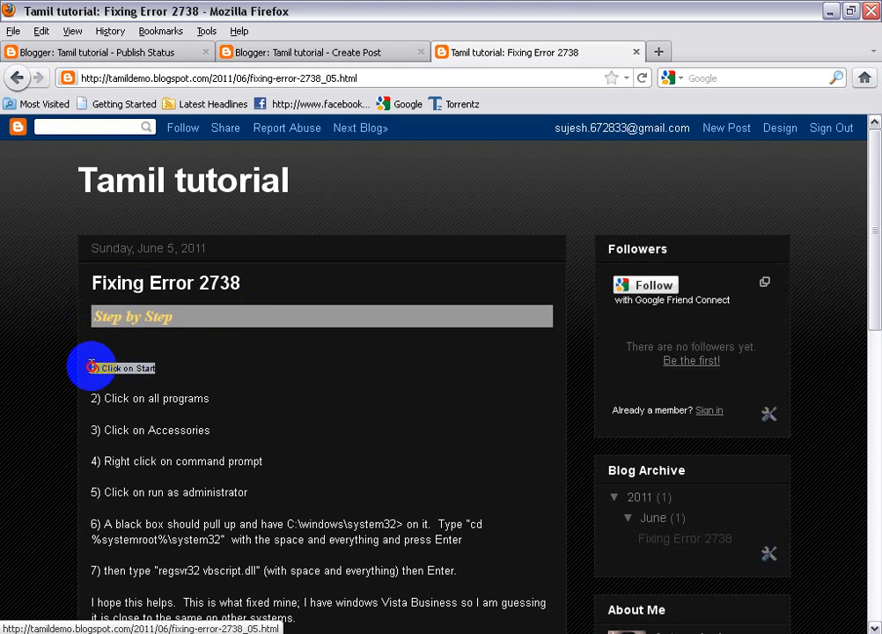
pyautogui.click(190, 390)
pyautogui.moveTo(163, 375); pyautogui.dragTo(93, 372)
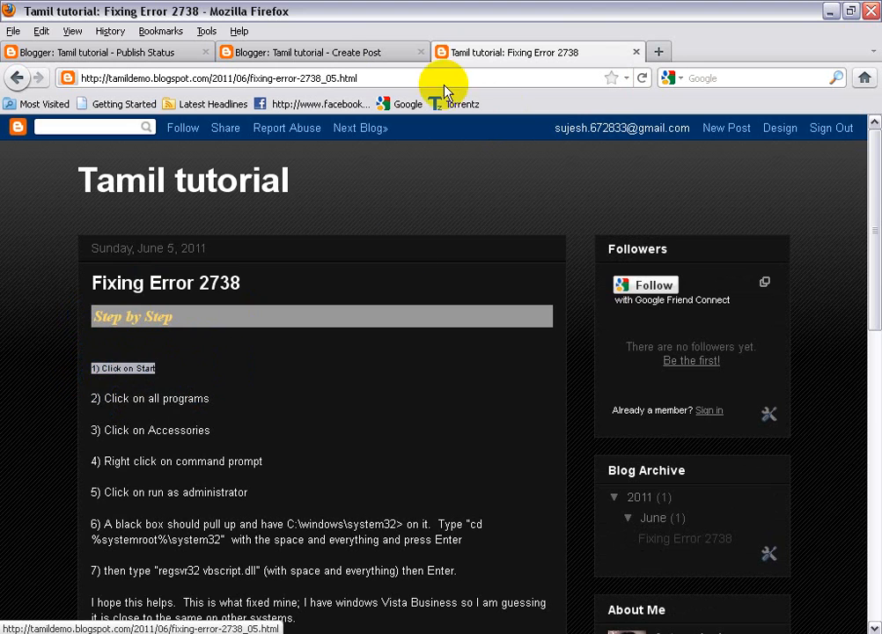
# - Return to the Create Post tab, leave the blank post and reopen "Fixing Error 2738" for editing
pyautogui.click(344, 51)
pyautogui.click(120, 217)
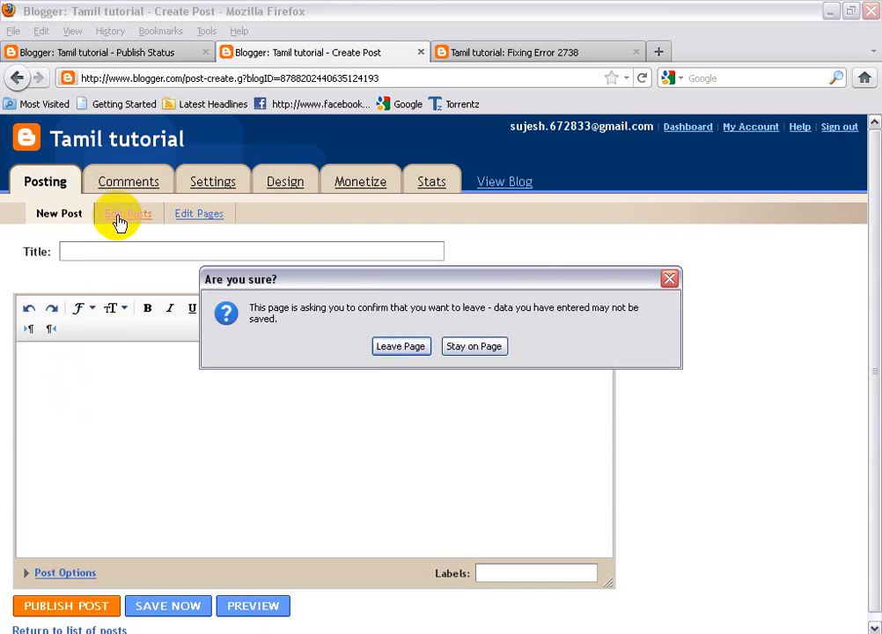
pyautogui.click(386, 352)
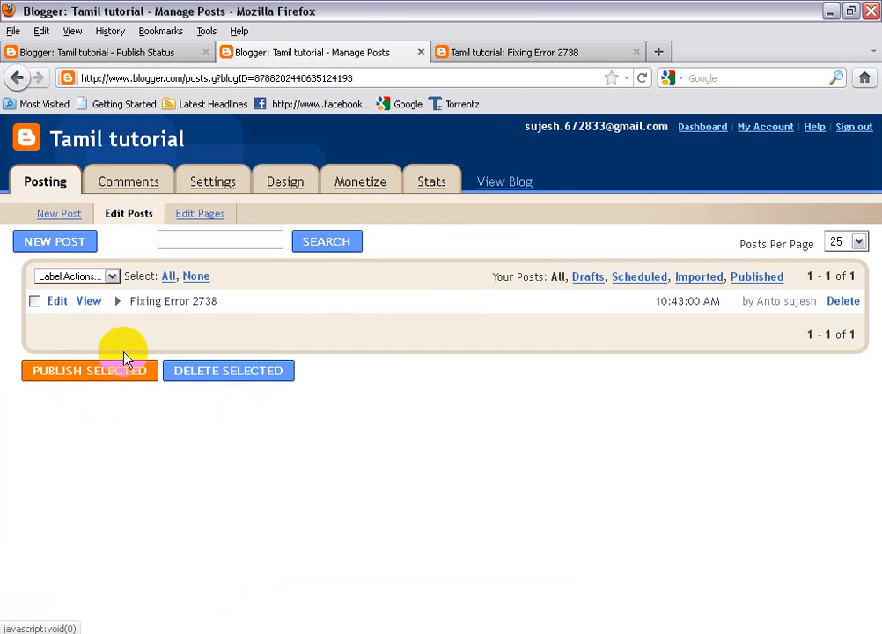
pyautogui.click(58, 304)
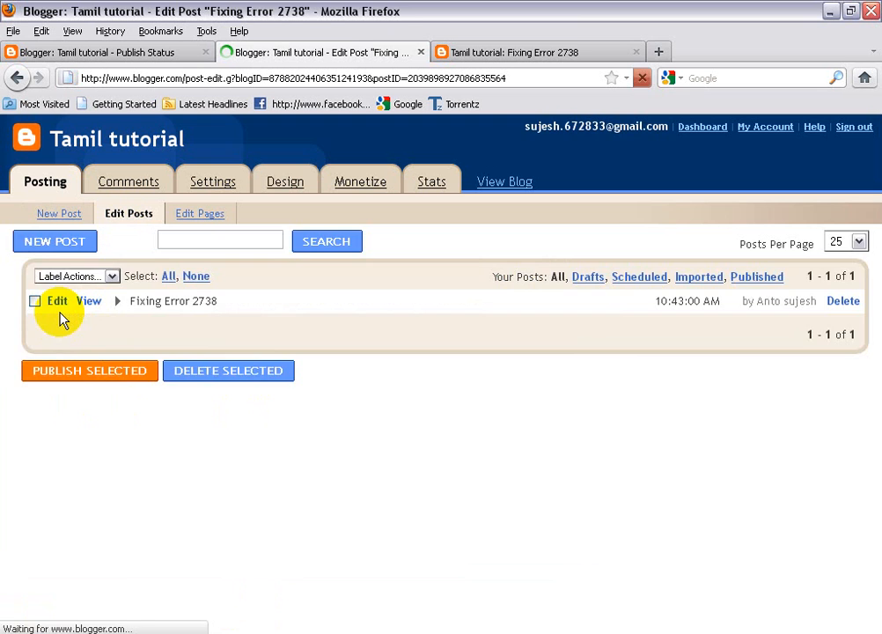
# - Increase the font size of the "1) Click on Start" line by one size and publish the post again
pyautogui.moveTo(118, 419); pyautogui.dragTo(5, 423)
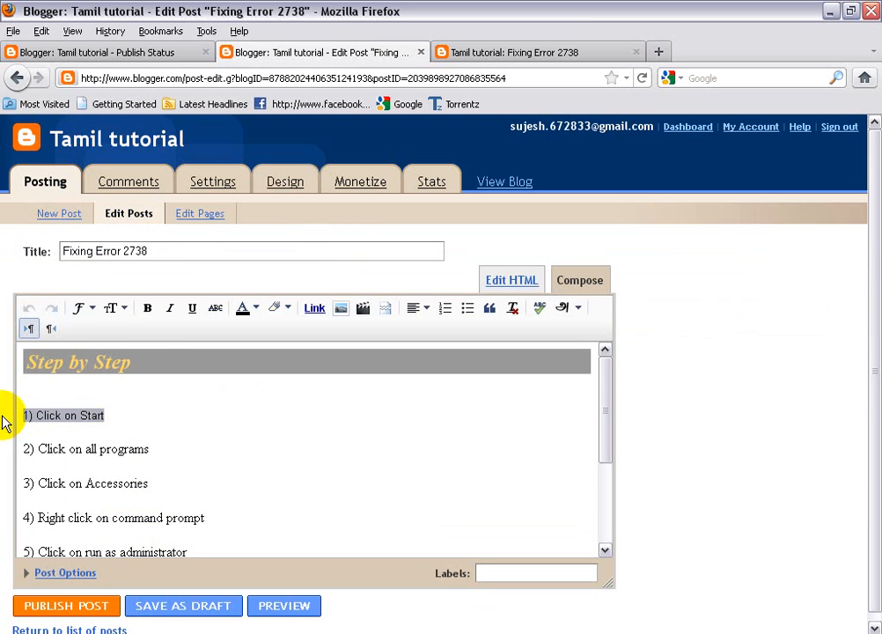
pyautogui.click(121, 318)
pyautogui.click(124, 371)
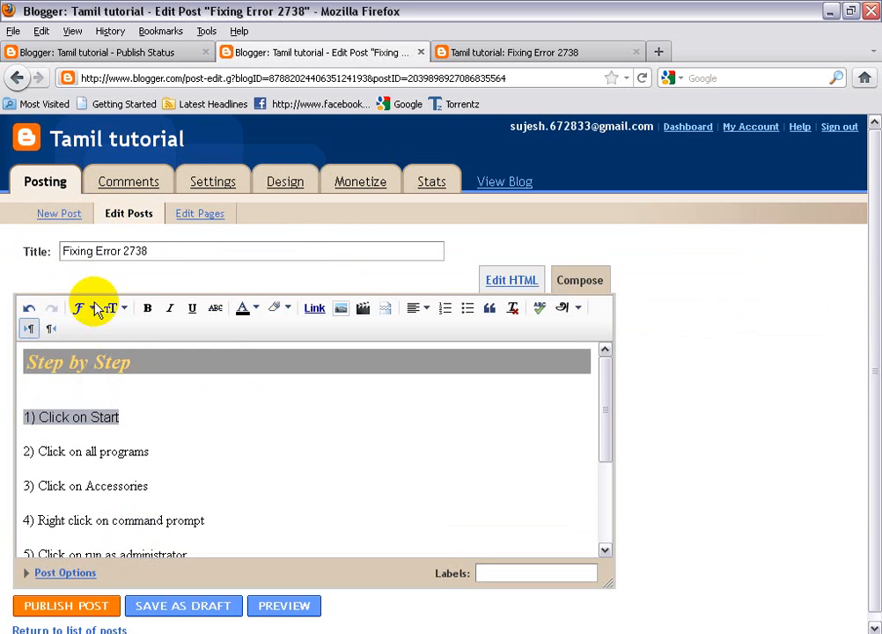
pyautogui.click(54, 608)
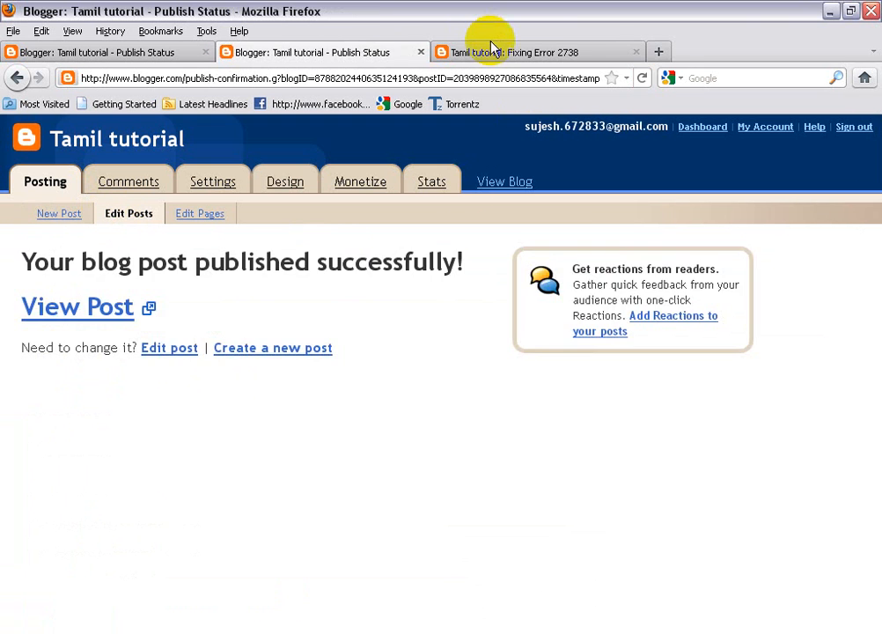
# - Reload the published post in its own tab and check the size of the "1) Click on Start" line
pyautogui.click(502, 53)
pyautogui.click(643, 77)
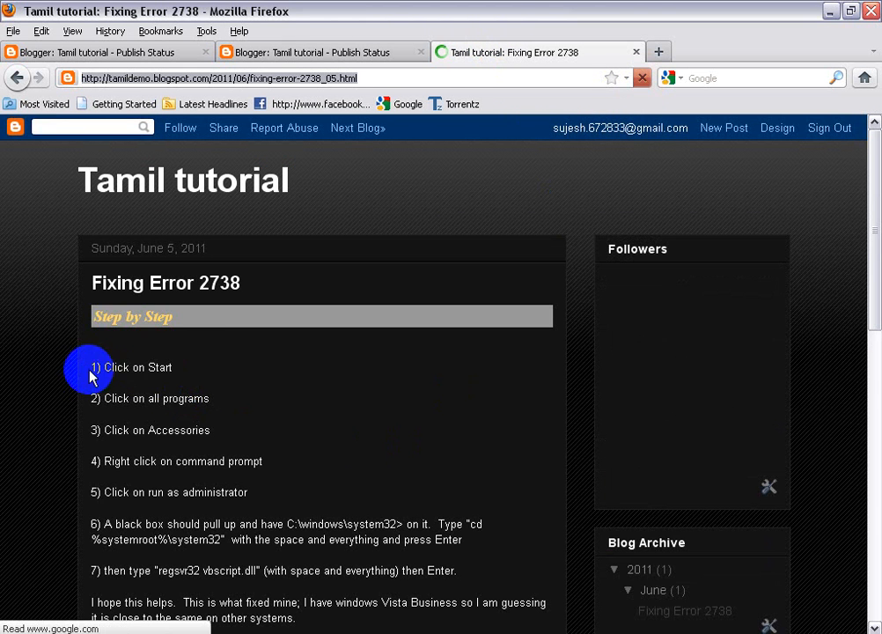
pyautogui.moveTo(90, 370); pyautogui.dragTo(183, 375)
pyautogui.click(236, 401)
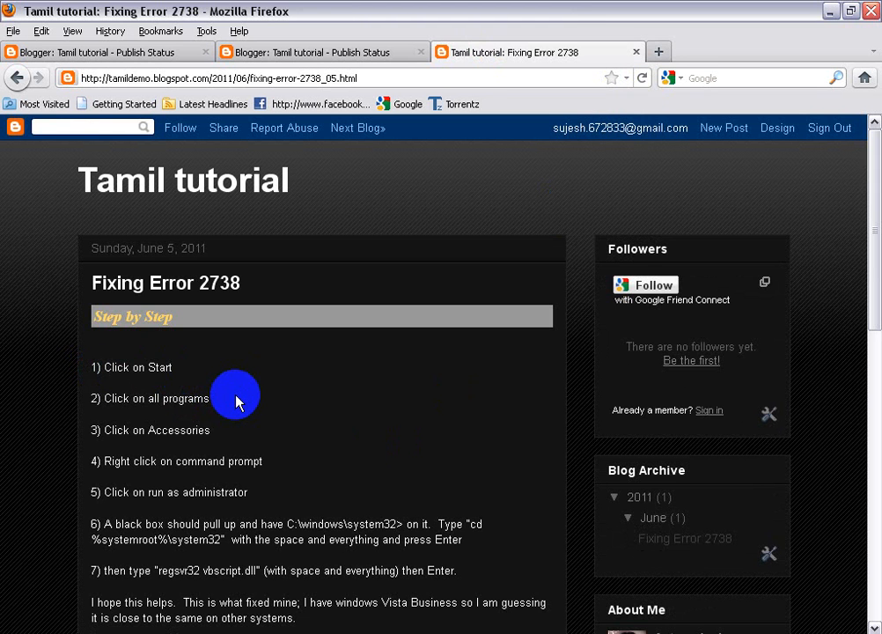
pyautogui.scroll(-2, 236, 401)
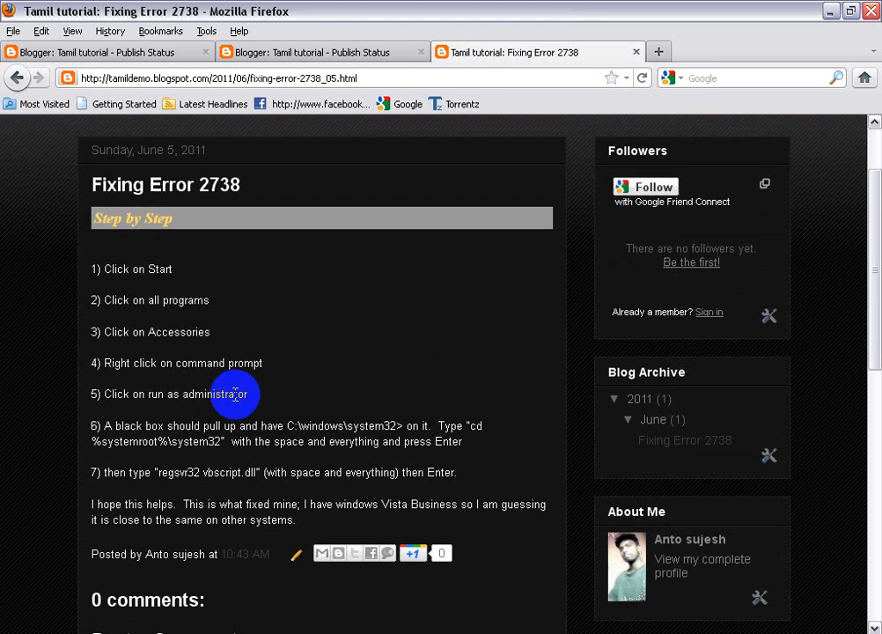
pyautogui.scroll(2, 229, 416)
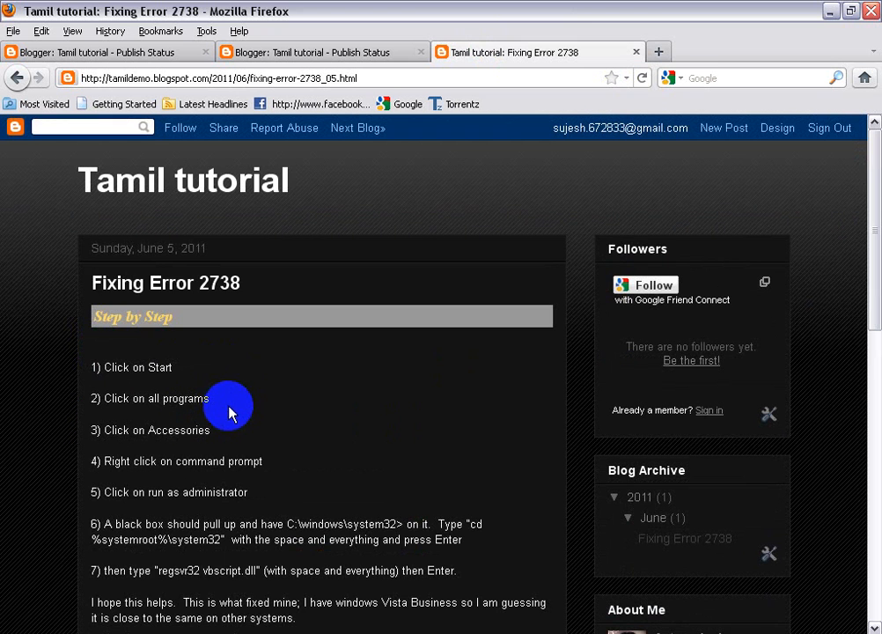
# - Copy the title "Fixing Error 2738" from the published blog post
pyautogui.moveTo(240, 282); pyautogui.dragTo(89, 280)
pyautogui.hotkey('ctrl', 'c')
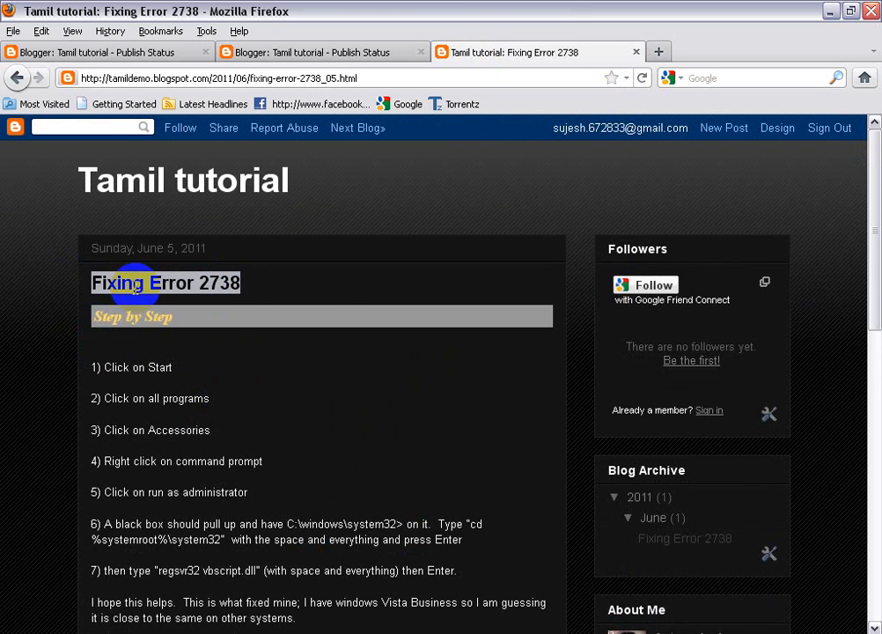
pyautogui.rightClick(143, 291)
pyautogui.click(153, 300)
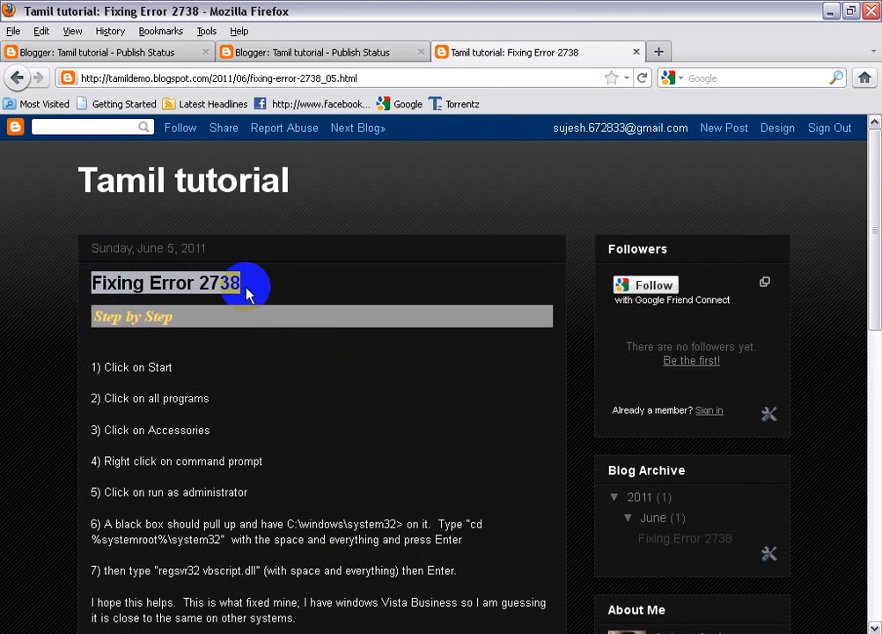
# - Open Google Images in the first browser tab and search for the copied title "Fixing Error 2738"
pyautogui.click(388, 54)
pyautogui.click(150, 55)
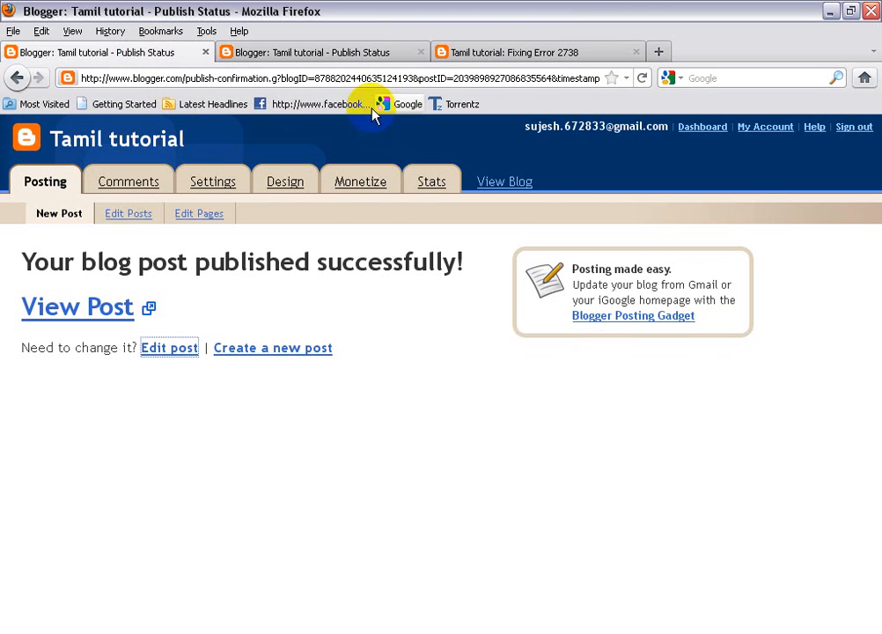
pyautogui.click(380, 104)
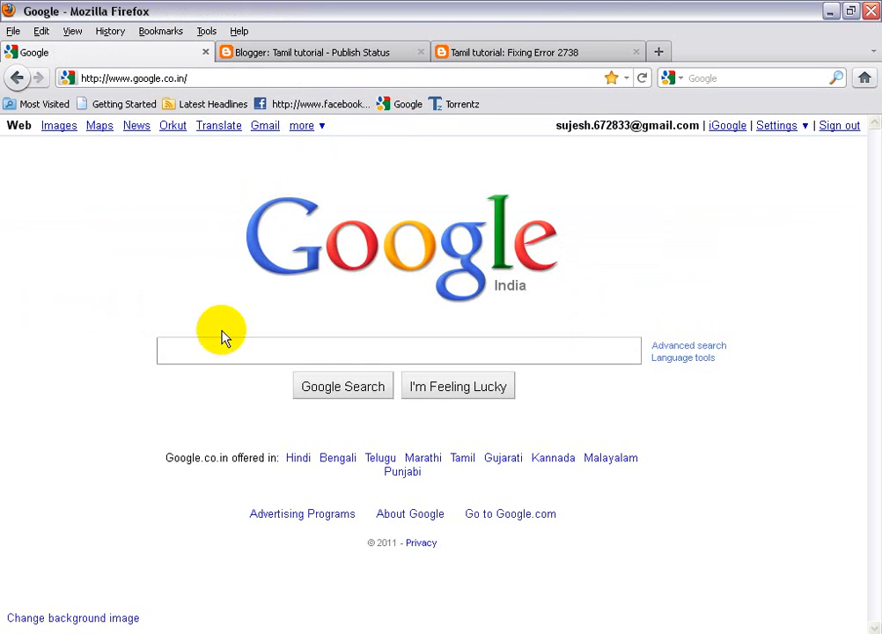
pyautogui.click(61, 128)
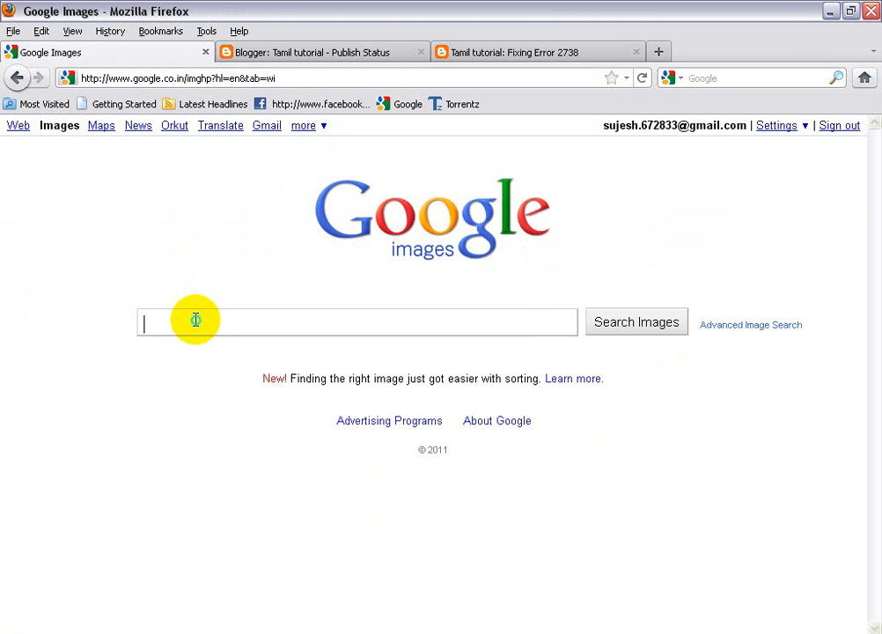
pyautogui.rightClick(198, 323)
pyautogui.click(231, 384)
pyautogui.click(626, 323)
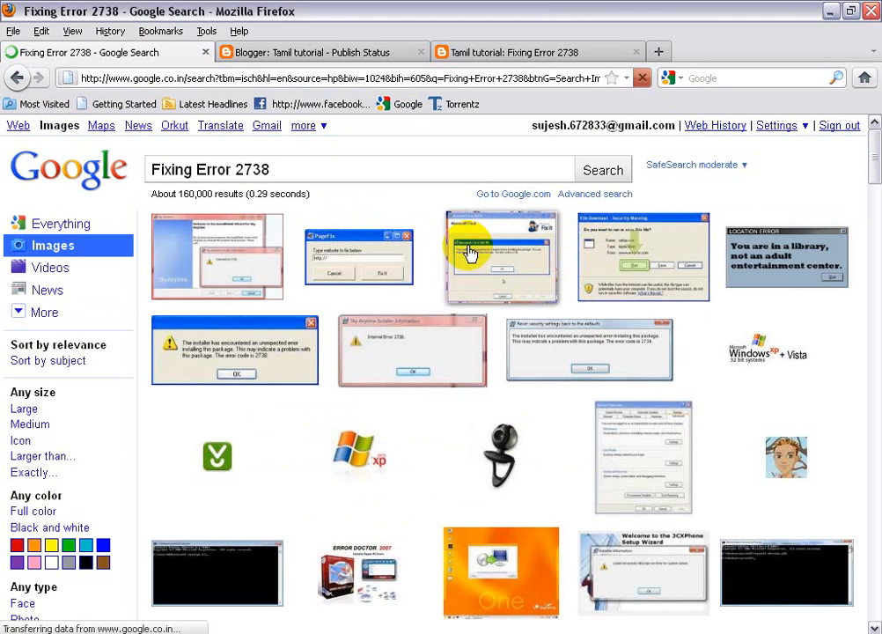
pyautogui.tripleClick(307, 165)
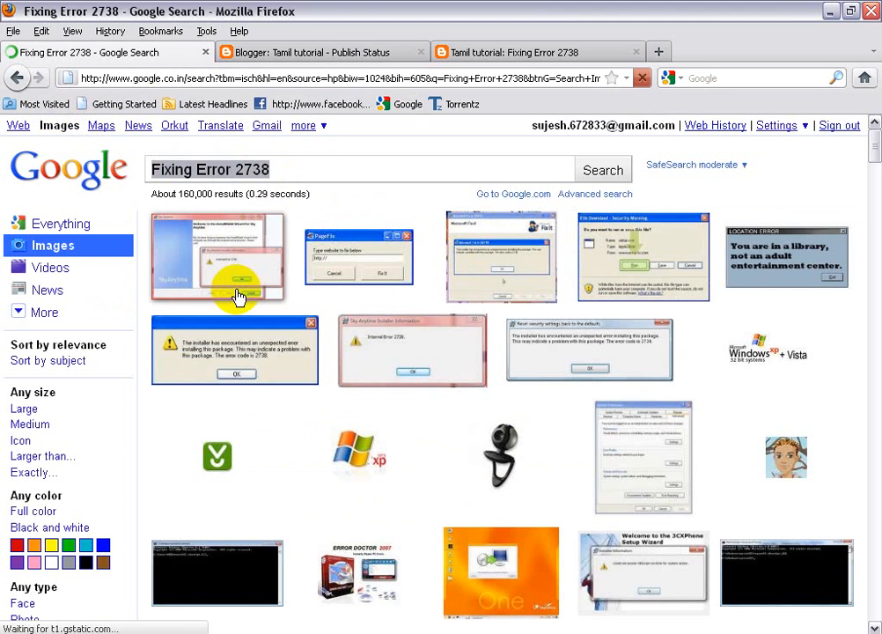
# - Copy the Internal-Error-2738.jpg picture from the image search results
pyautogui.moveTo(226, 289)
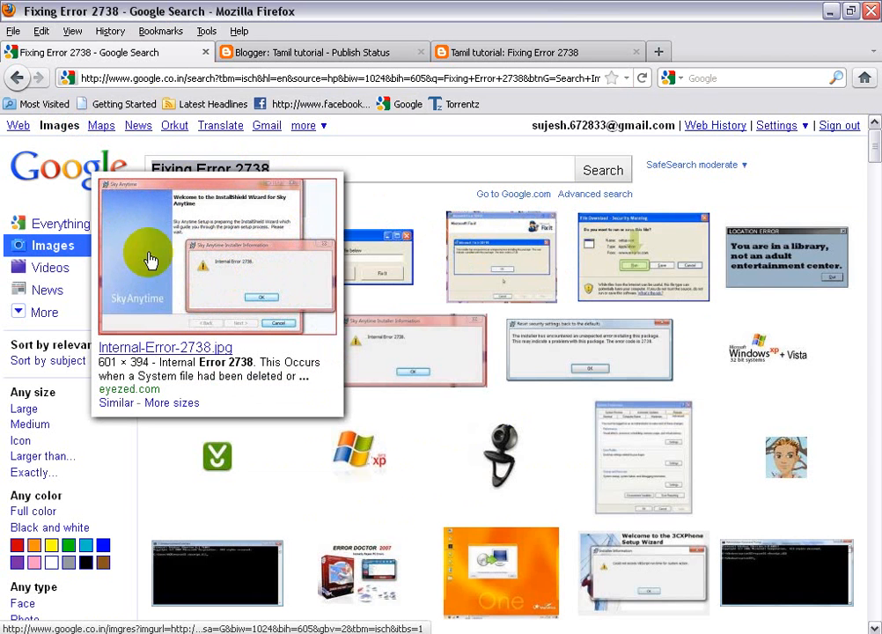
pyautogui.rightClick(195, 240)
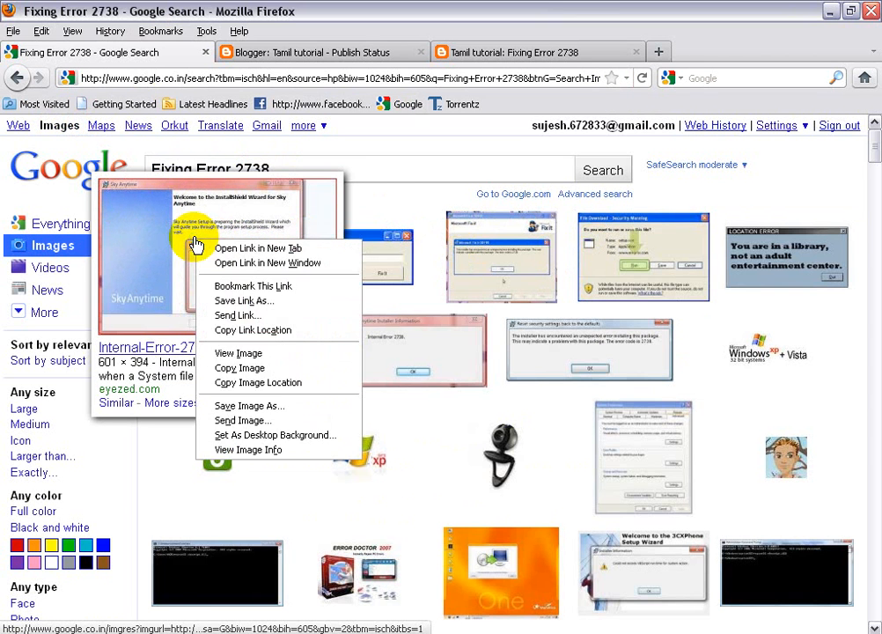
pyautogui.click(238, 369)
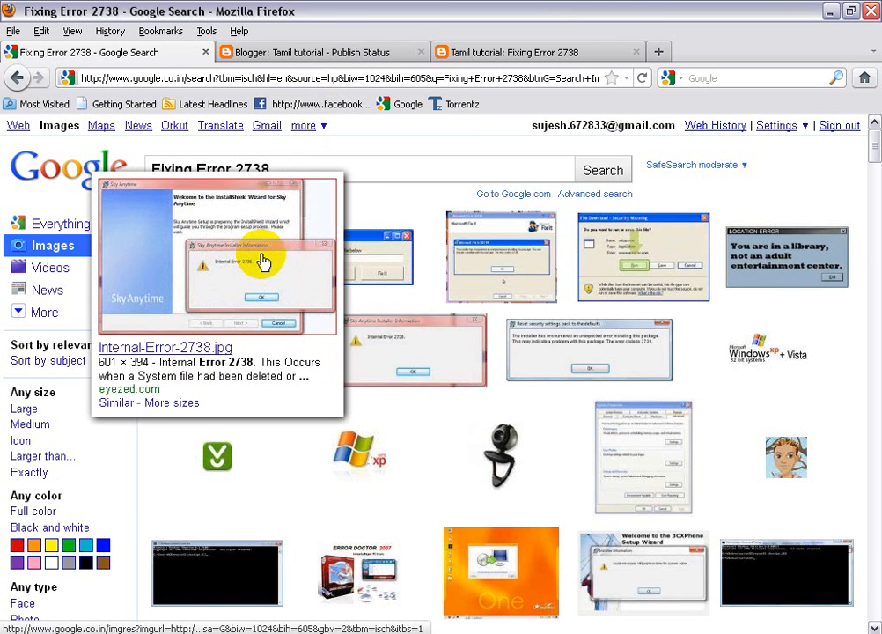
# - Return to the published post and examine the gap between the "Step by Step" heading and the "1) Click on Start" line
pyautogui.click(349, 51)
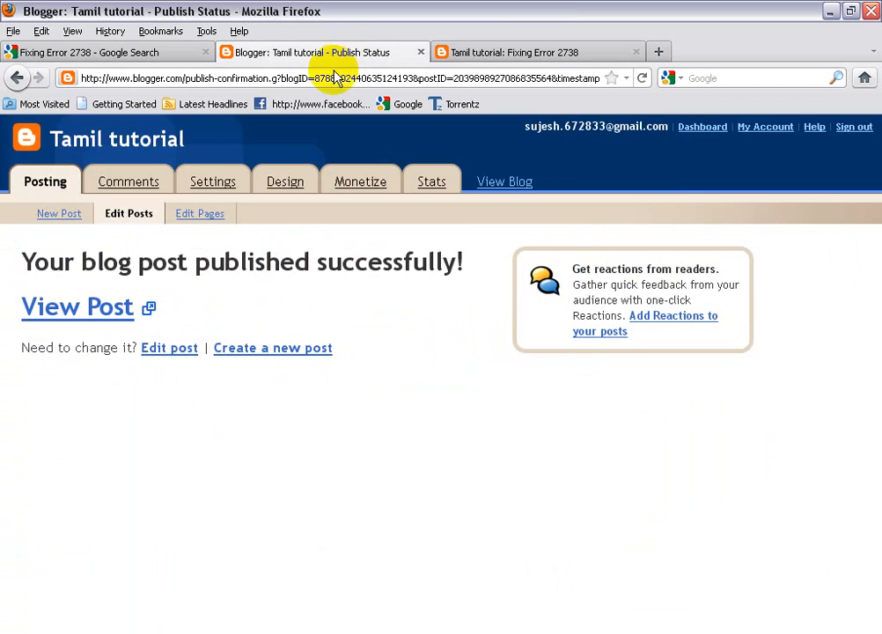
pyautogui.click(493, 51)
pyautogui.scroll(-2, 194, 405)
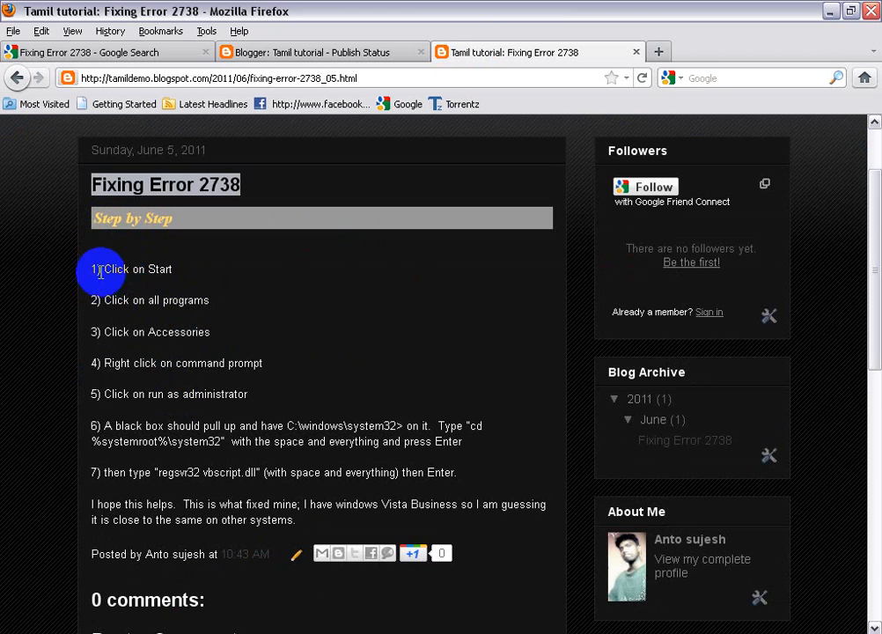
pyautogui.moveTo(94, 269); pyautogui.dragTo(112, 251)
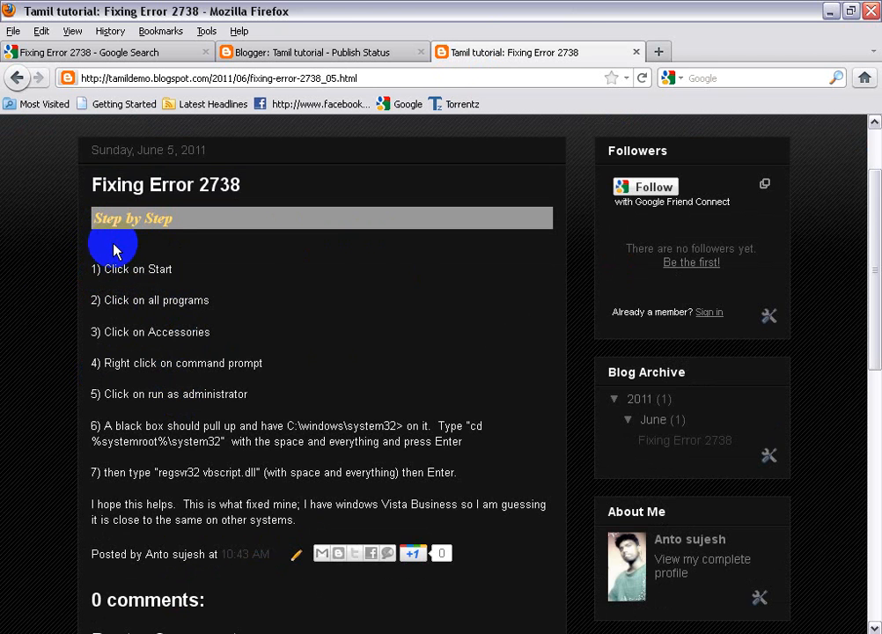
pyautogui.scroll(2, 132, 264)
# - Reopen the post for editing and paste the copied image between the "Step by Step" heading and the "1) Click on Start" line
pyautogui.click(291, 51)
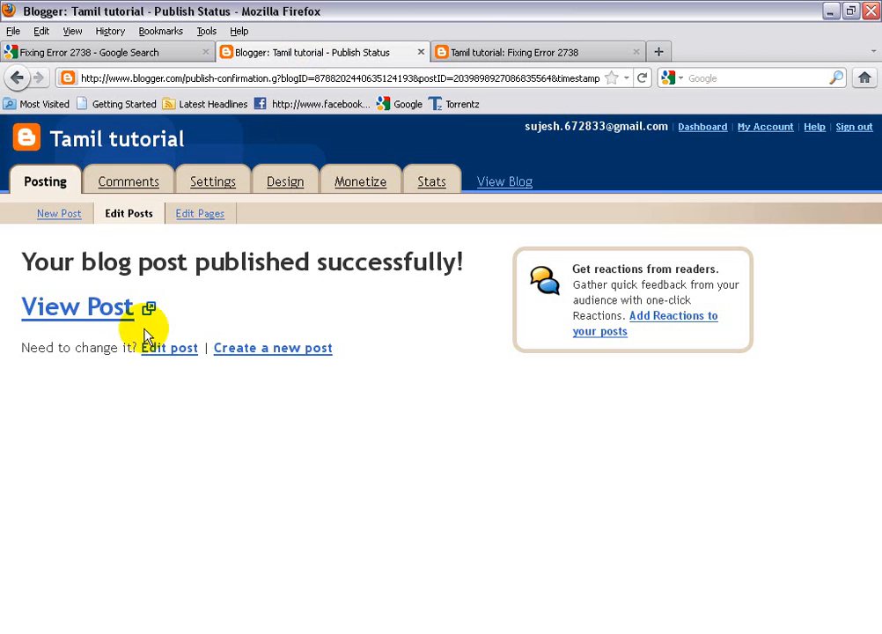
pyautogui.click(172, 356)
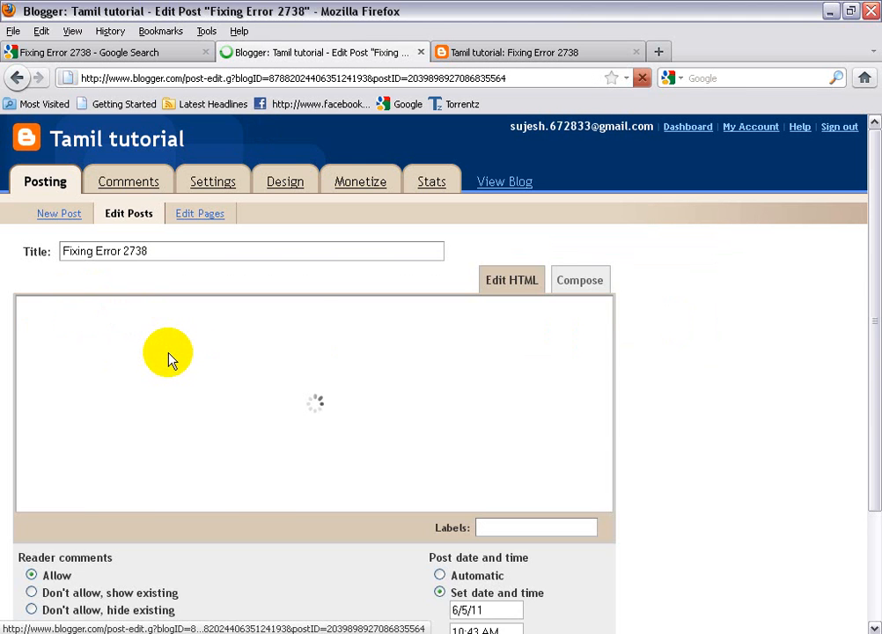
pyautogui.click(30, 407)
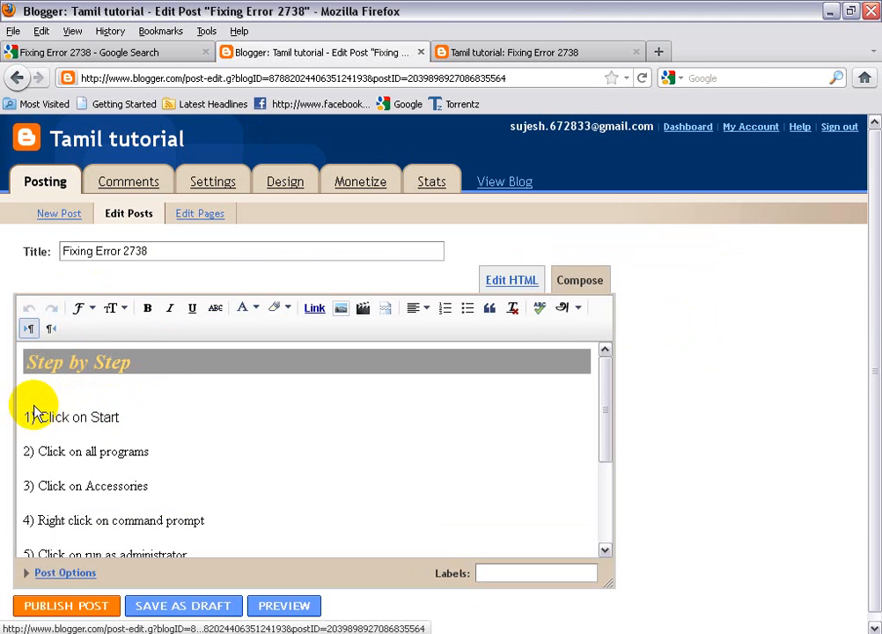
pyautogui.rightClick(55, 401)
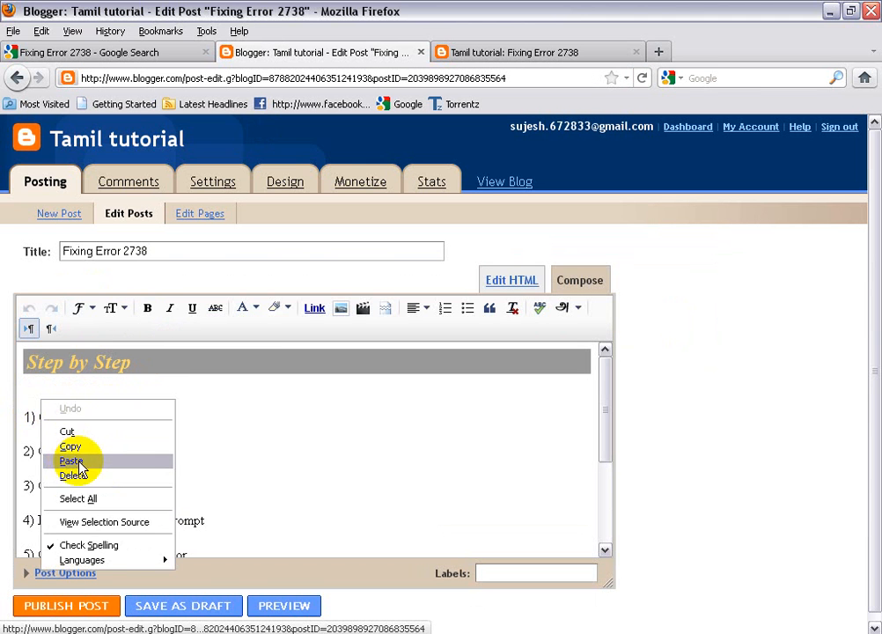
pyautogui.click(93, 464)
pyautogui.scroll(-2, 291, 451)
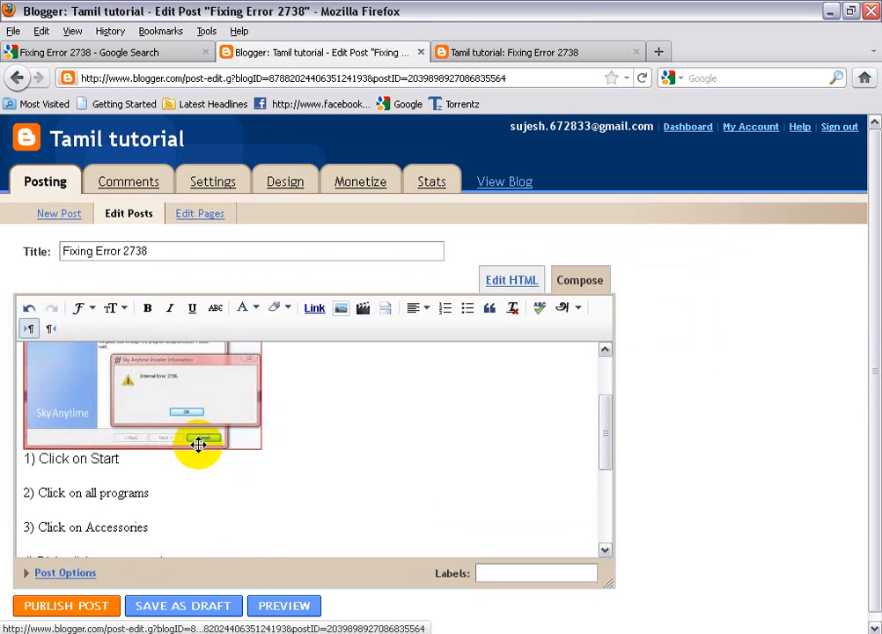
pyautogui.scroll(2, 199, 445)
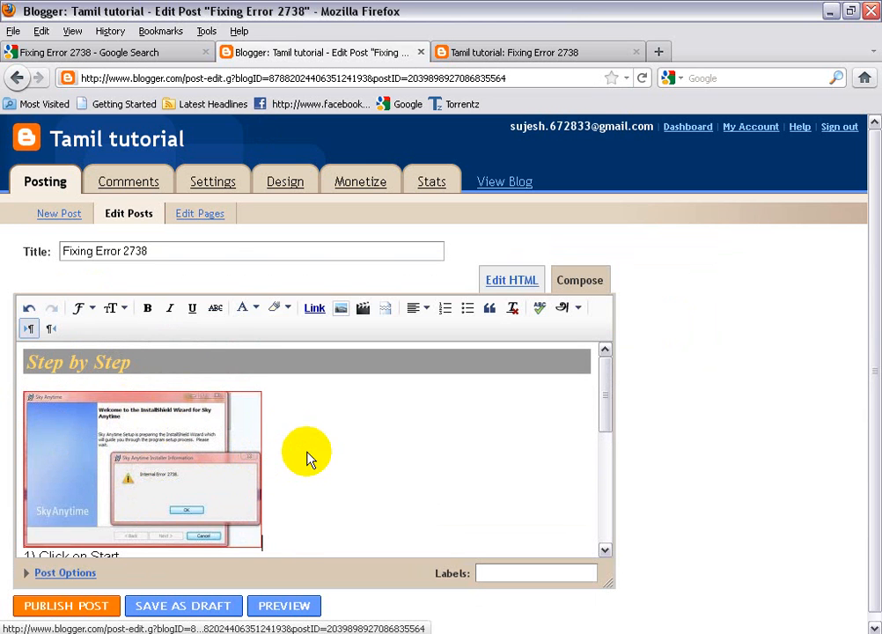
# - Center the pasted image in the post and align it back to the left
pyautogui.click(196, 462)
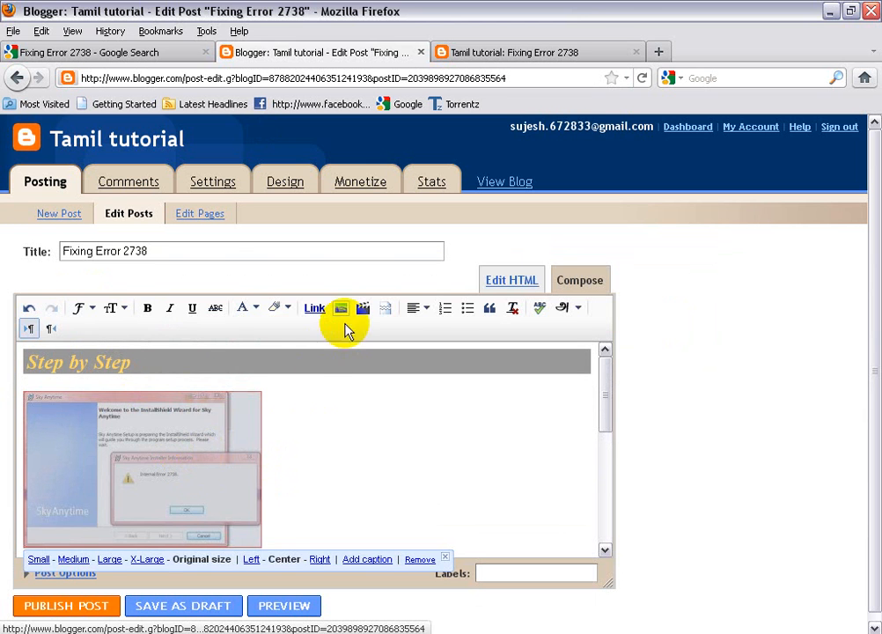
pyautogui.click(420, 310)
pyautogui.click(425, 356)
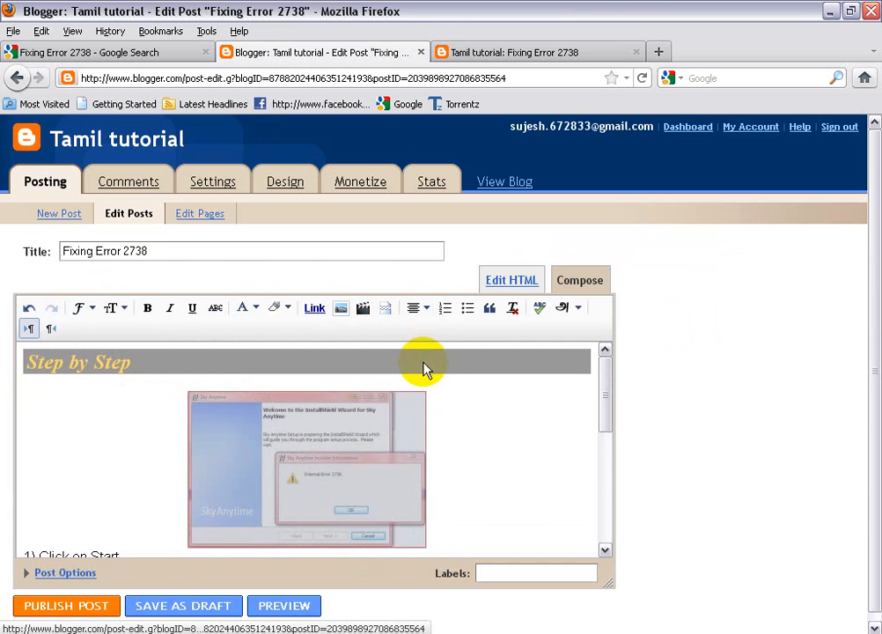
pyautogui.click(430, 310)
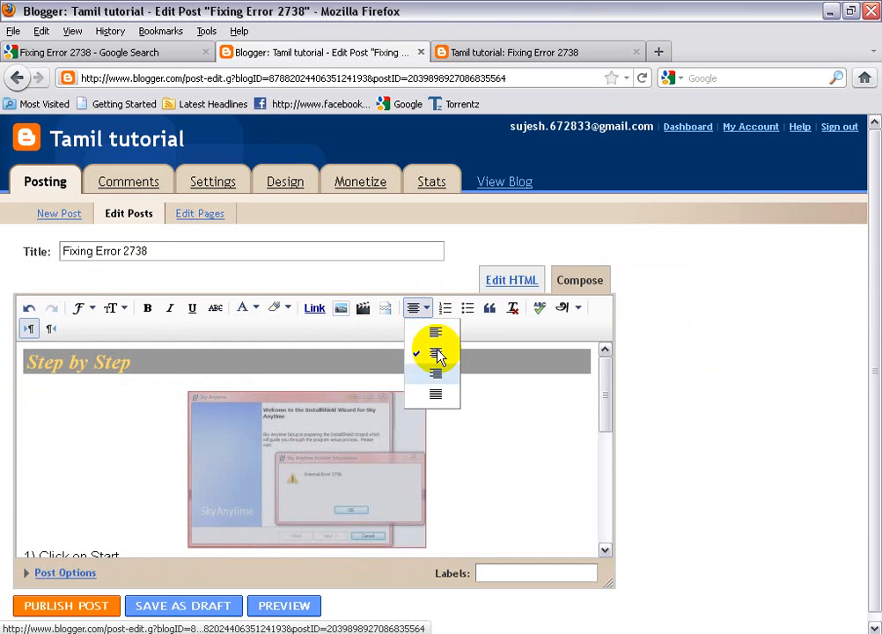
pyautogui.click(435, 332)
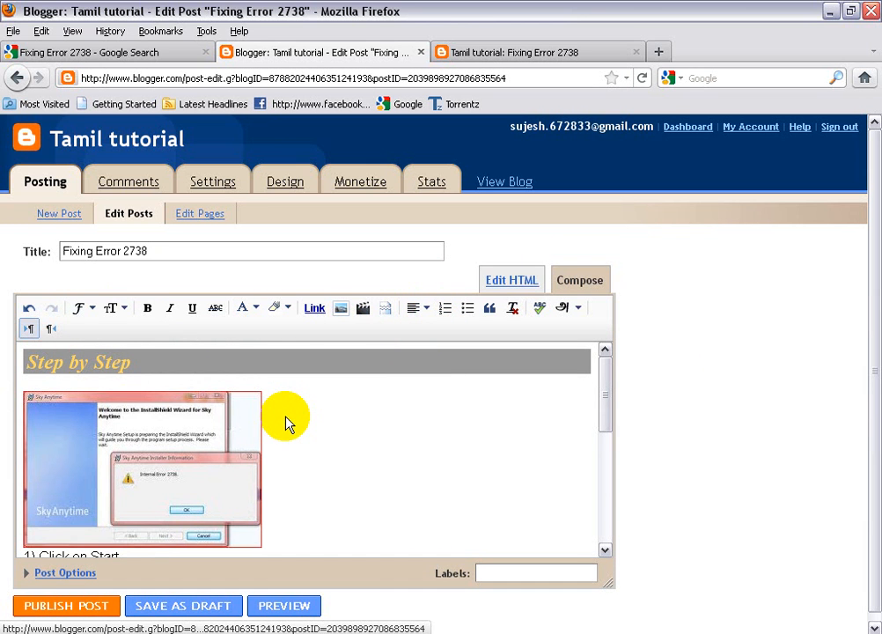
# - View the upload options for adding images and the copy option in the image search results, and close the dialog without adding anything
pyautogui.click(341, 310)
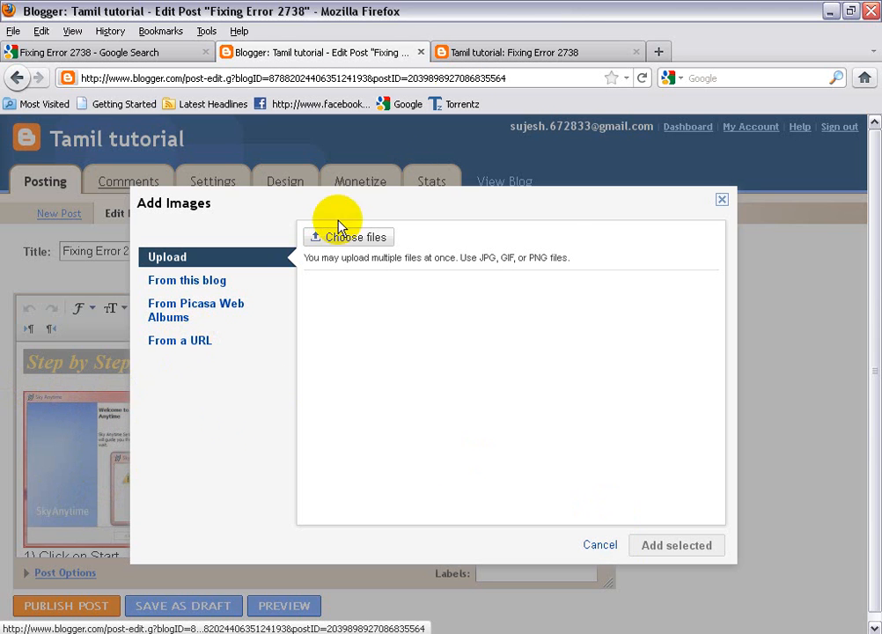
pyautogui.click(133, 62)
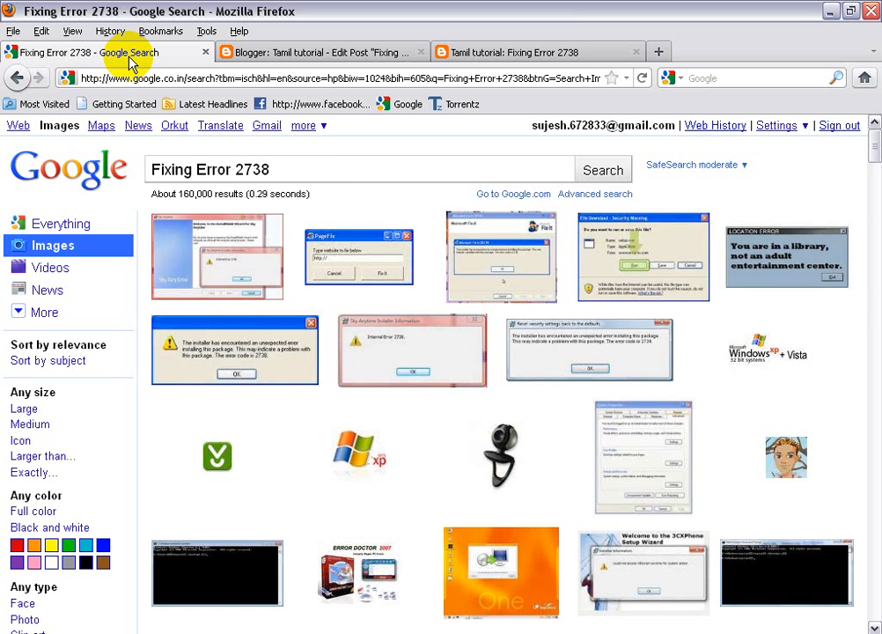
pyautogui.rightClick(208, 244)
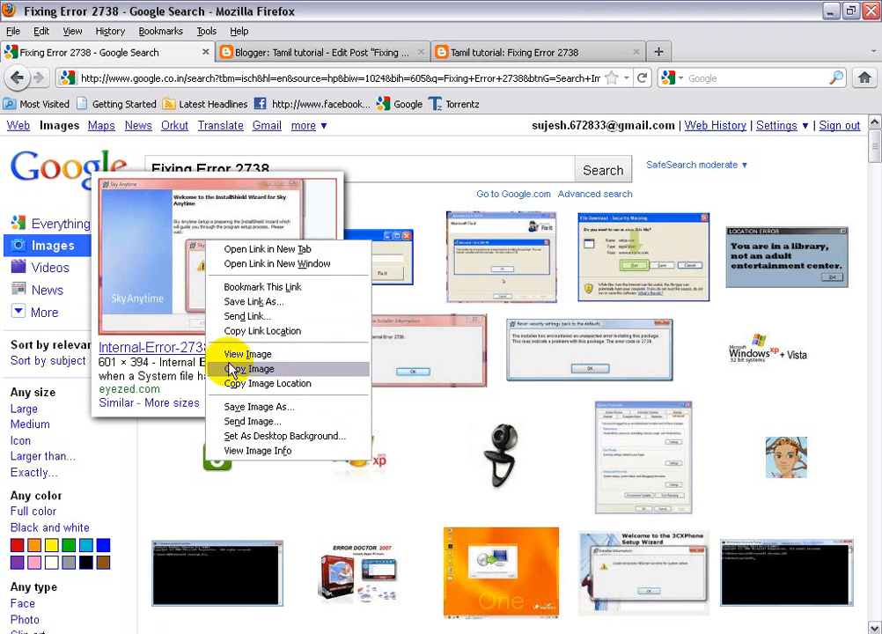
pyautogui.click(486, 58)
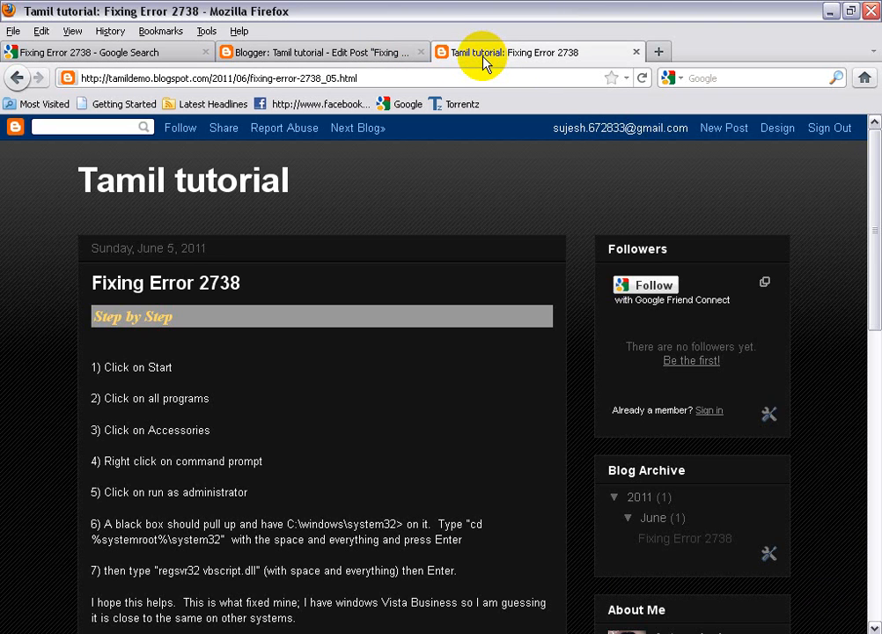
pyautogui.click(354, 54)
pyautogui.click(724, 202)
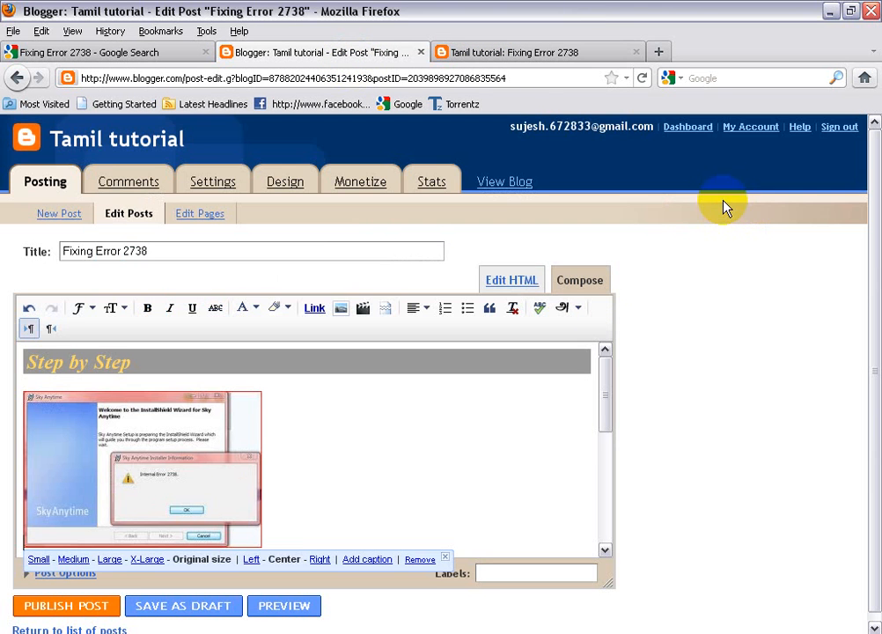
# - Review the post with the pasted image and publish it again
pyautogui.click(335, 489)
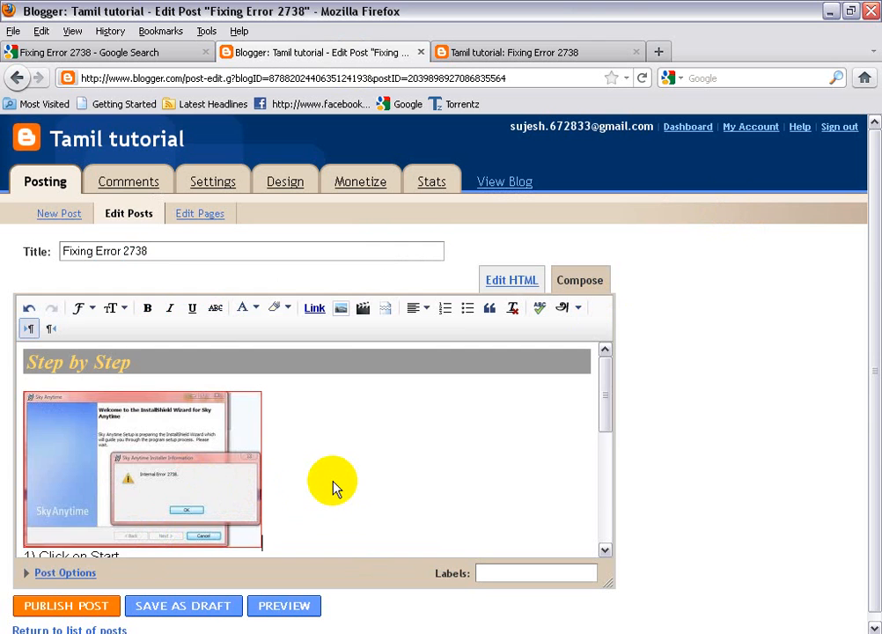
pyautogui.scroll(-5, 333, 487)
pyautogui.scroll(5, 333, 487)
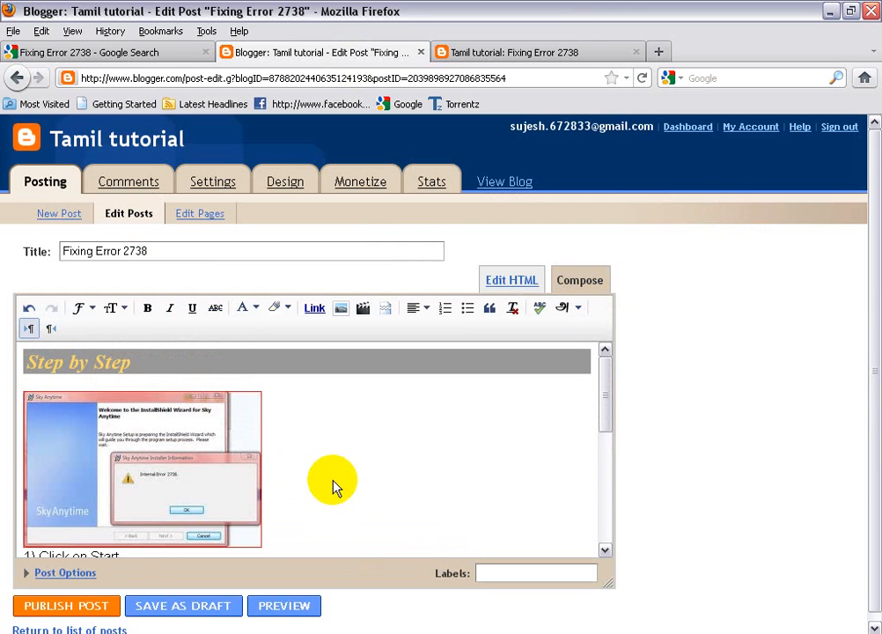
pyautogui.click(74, 612)
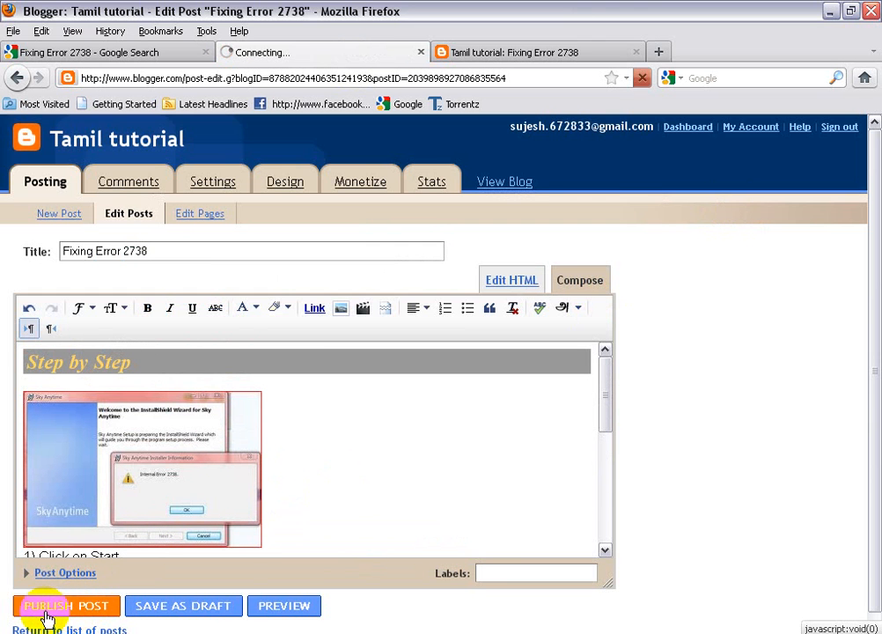
pyautogui.click(514, 53)
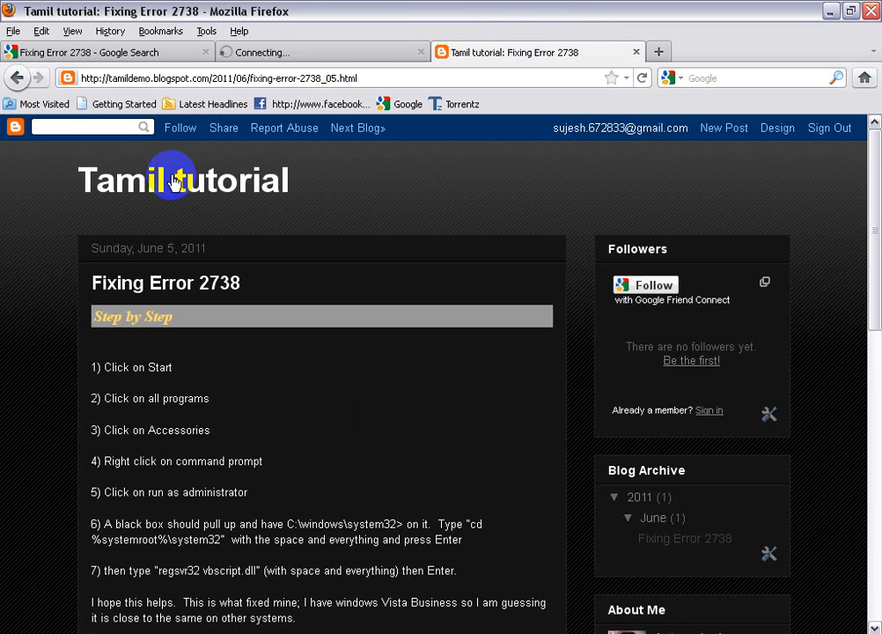
pyautogui.click(329, 56)
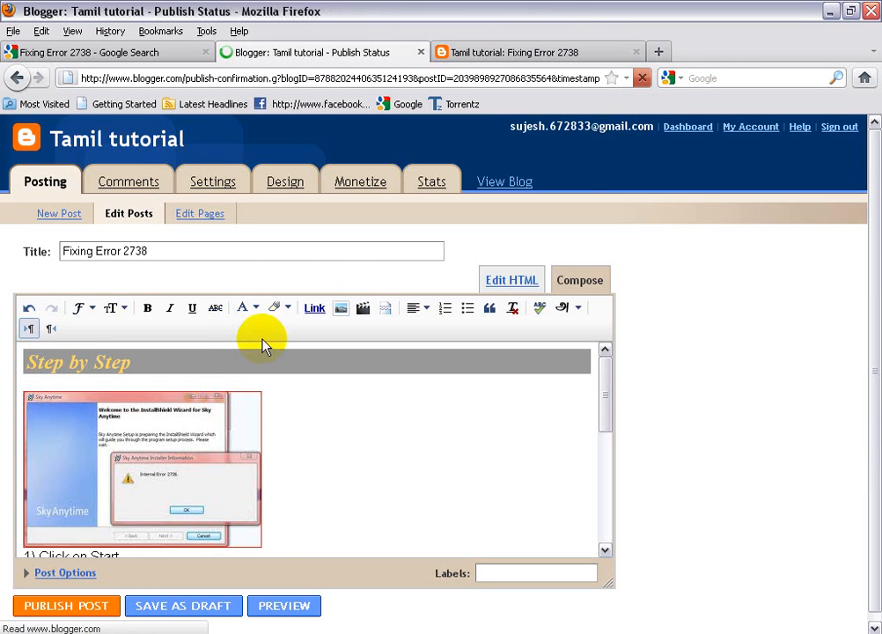
# - Reload the published post in its own tab and check the inserted image and the text below it
pyautogui.click(436, 52)
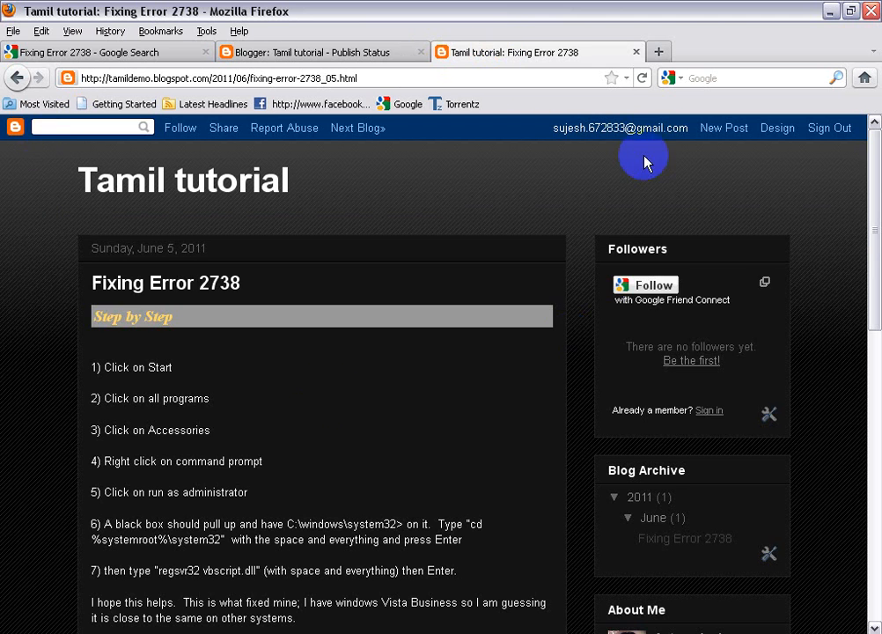
pyautogui.click(639, 80)
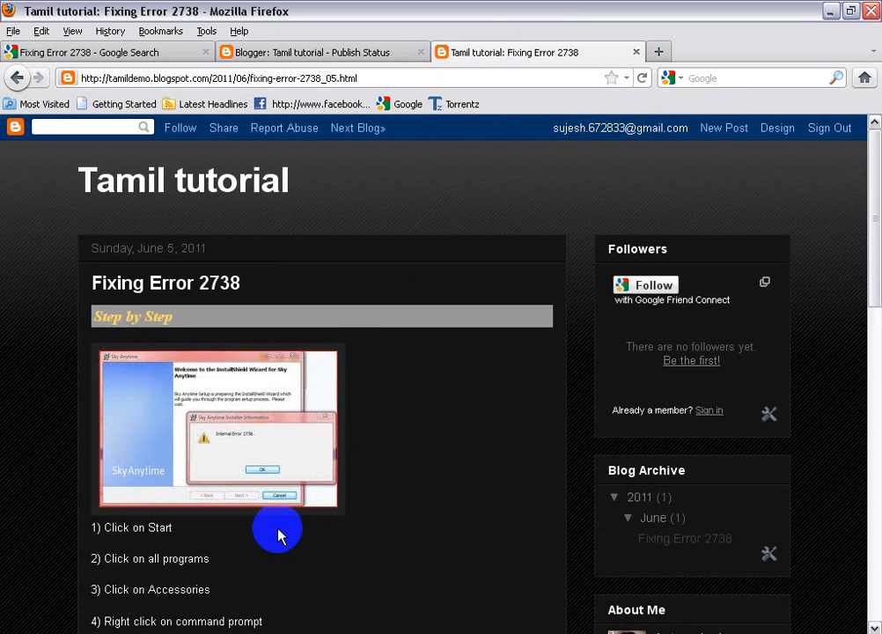
pyautogui.scroll(-4, 335, 513)
pyautogui.scroll(2, 334, 509)
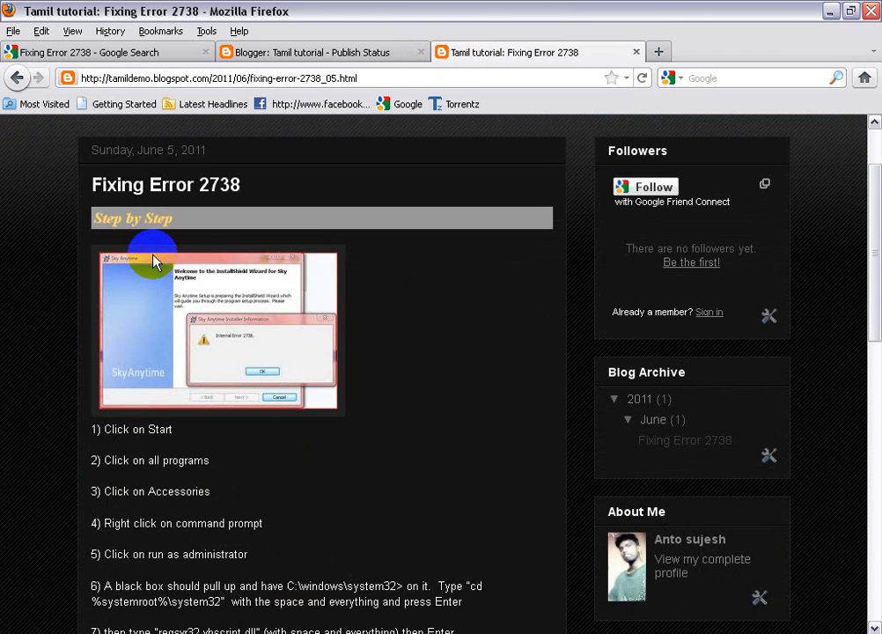
pyautogui.scroll(-10, 317, 384)
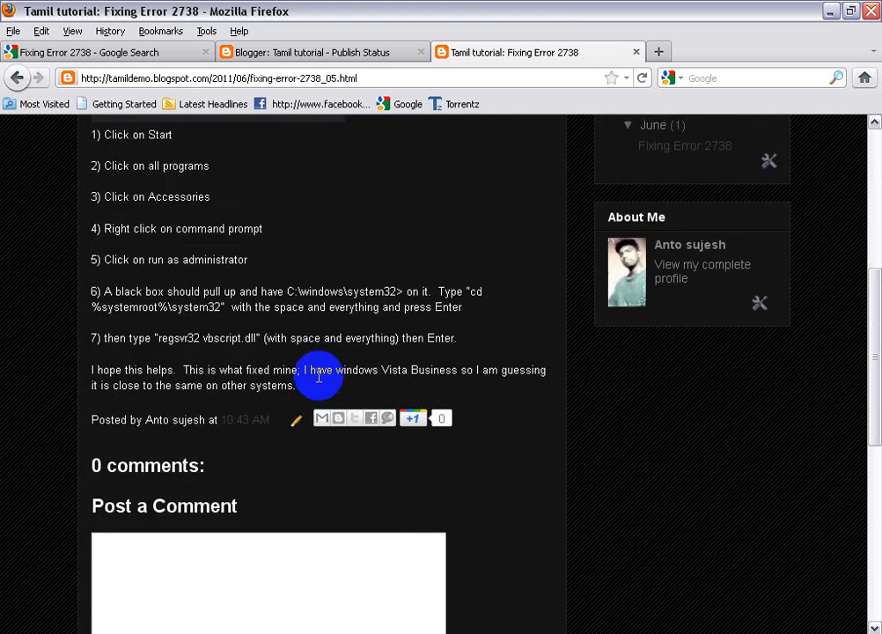
pyautogui.scroll(10, 320, 381)
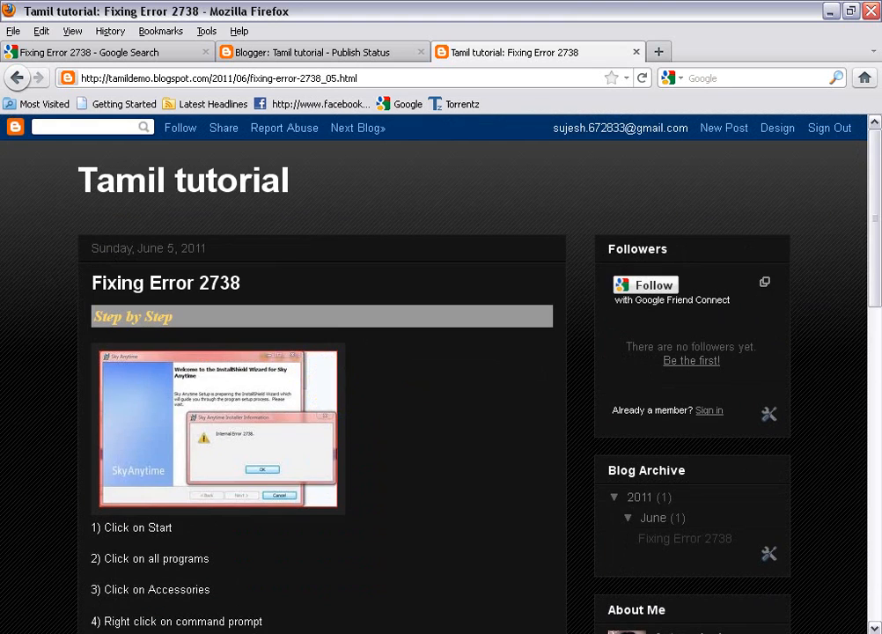